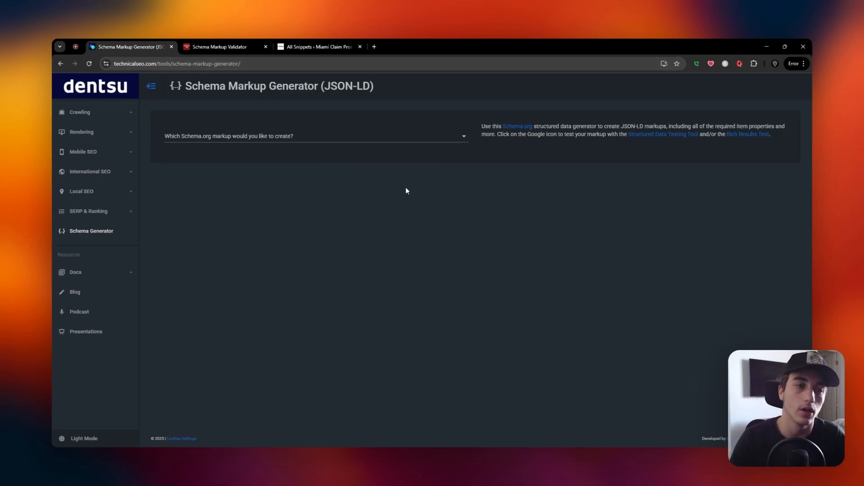
pyautogui.click(194, 64)
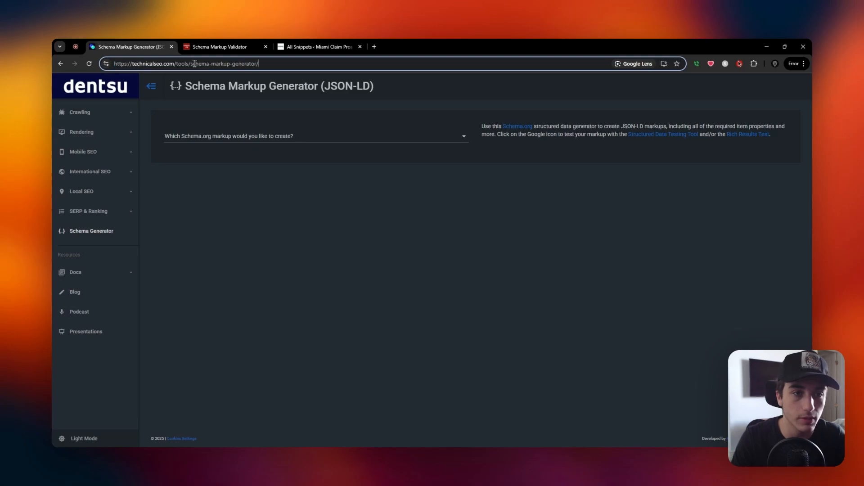
pyautogui.moveTo(191, 63); pyautogui.dragTo(254, 66)
pyautogui.click(287, 65)
pyautogui.click(319, 243)
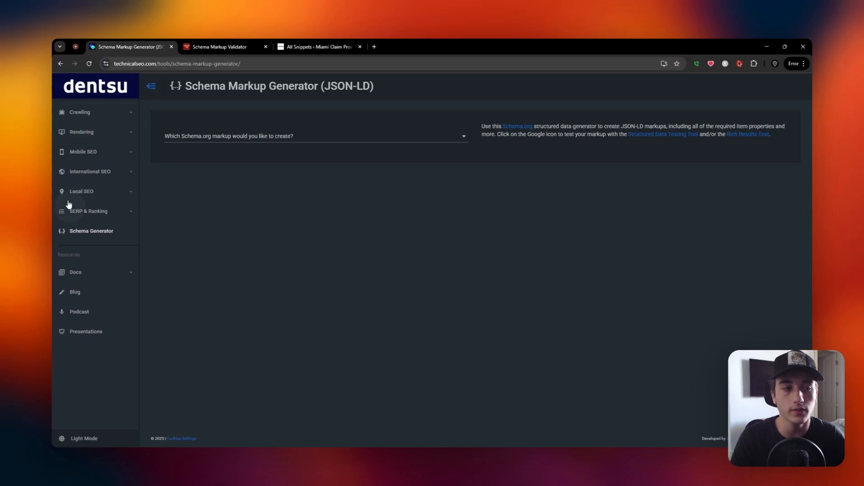
pyautogui.click(295, 142)
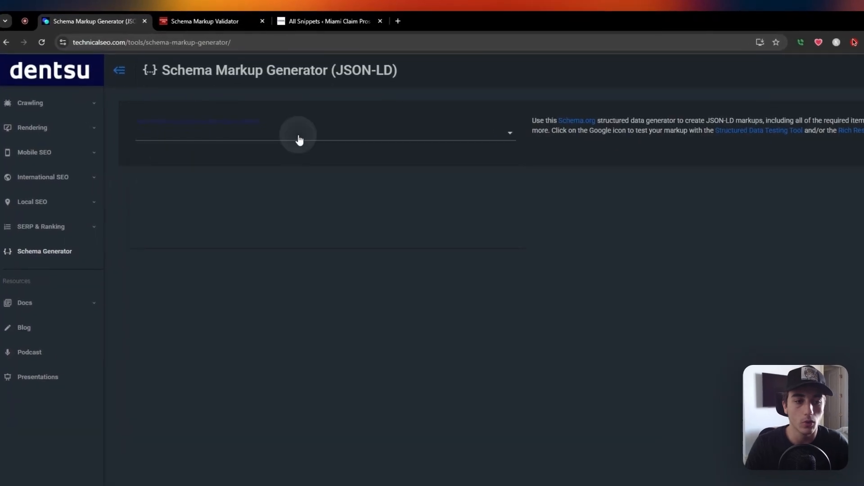
pyautogui.click(296, 285)
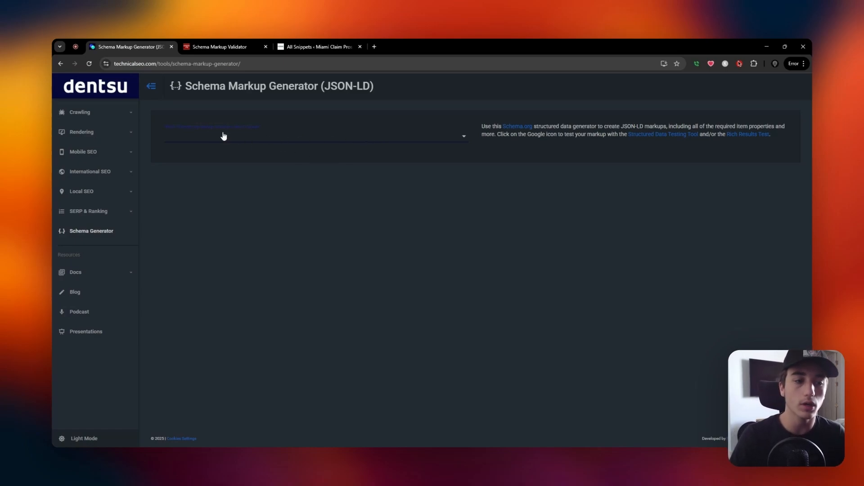
# Choose Local Business as the Schema.org markup to create.
pyautogui.click(199, 135)
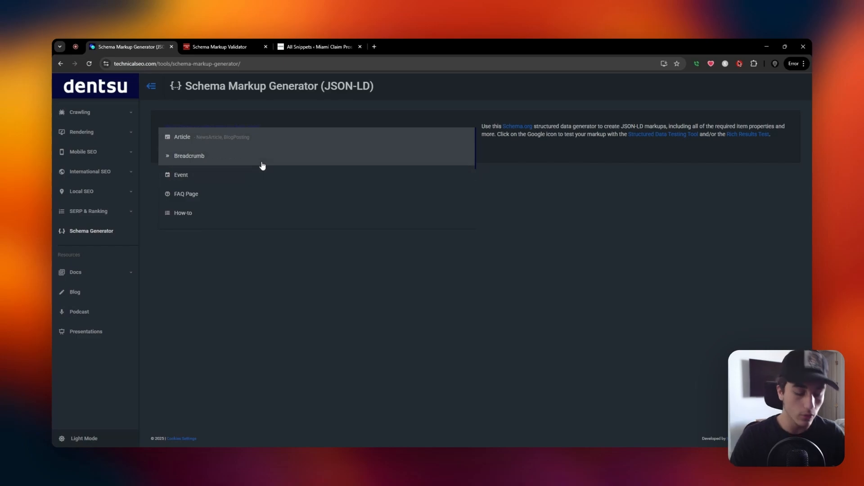
pyautogui.scroll(-2, 262, 166)
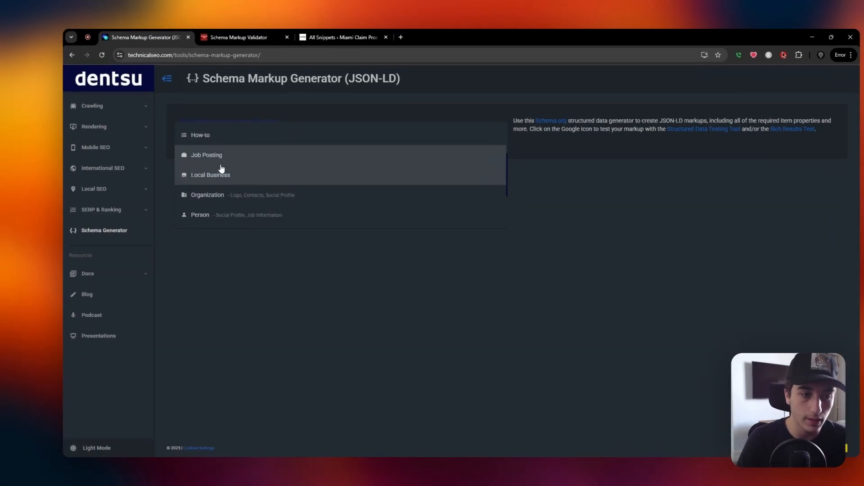
pyautogui.click(223, 178)
pyautogui.scroll(-1, 364, 229)
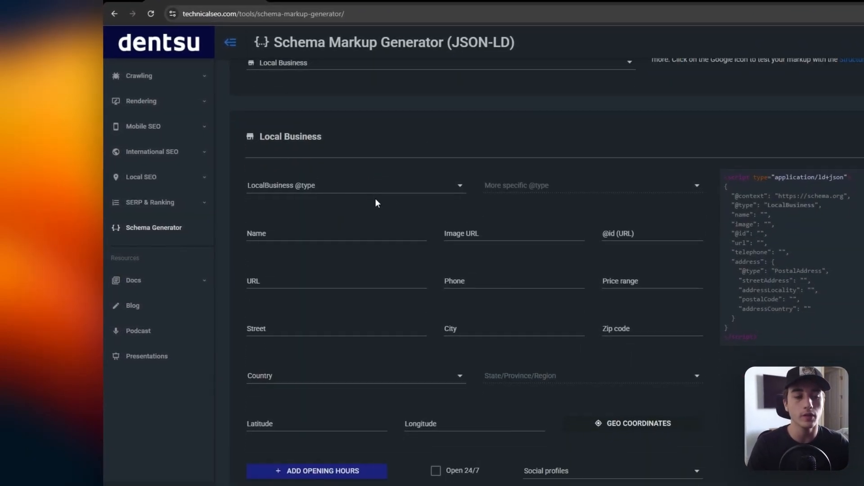
pyautogui.moveTo(236, 179); pyautogui.dragTo(328, 179)
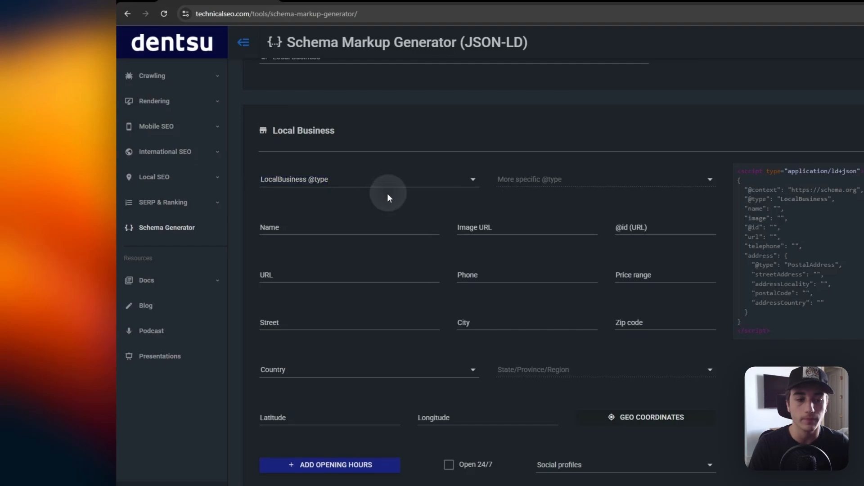
# Browse the available LocalBusiness types and search them for "plumber", clearing the search at the end.
pyautogui.click(390, 181)
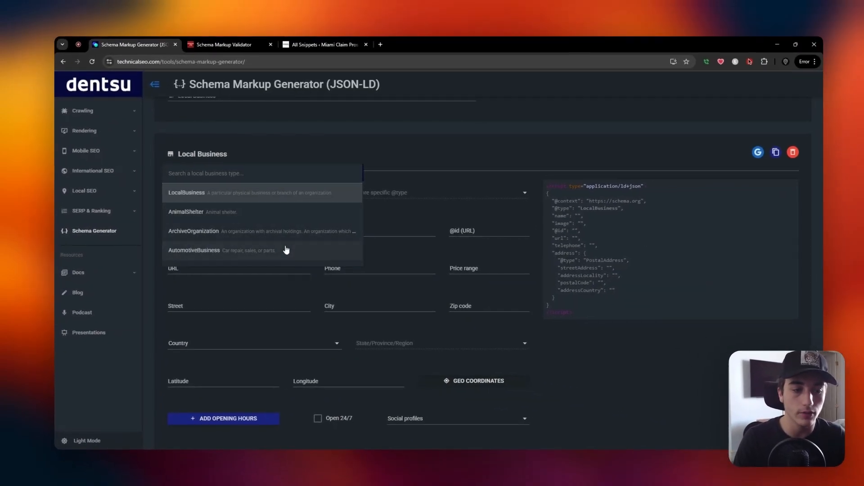
pyautogui.scroll(-2, 276, 228)
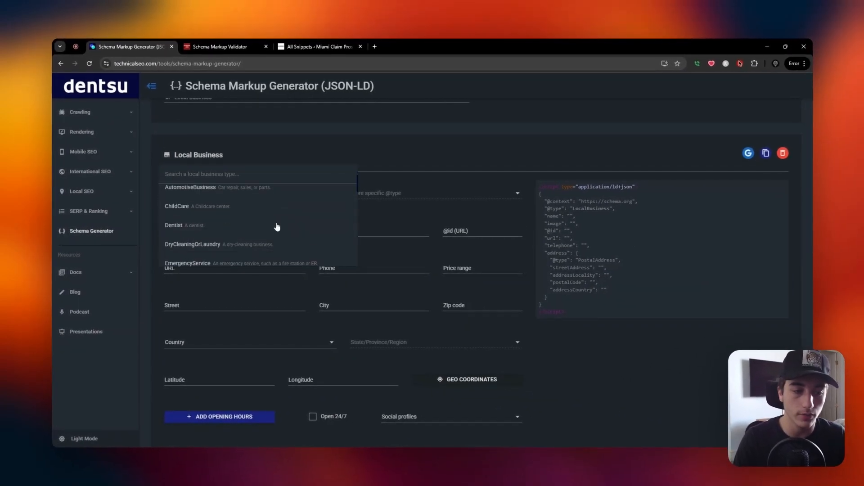
pyautogui.scroll(1, 272, 225)
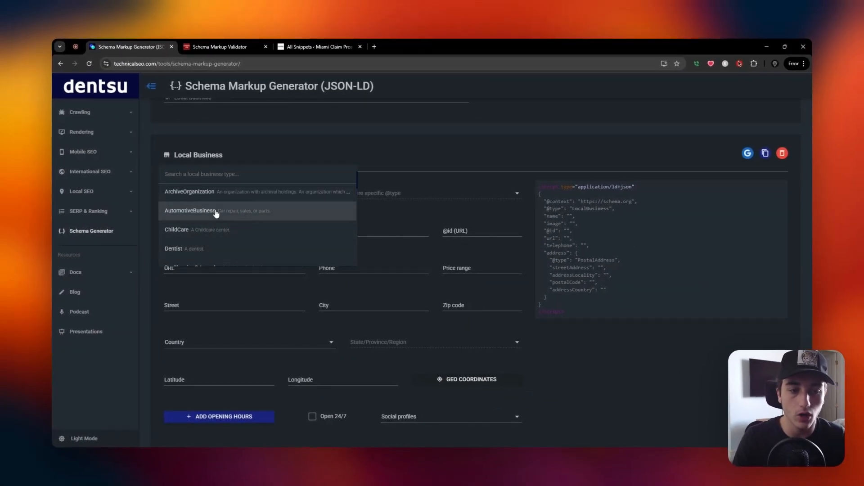
pyautogui.scroll(-2, 222, 216)
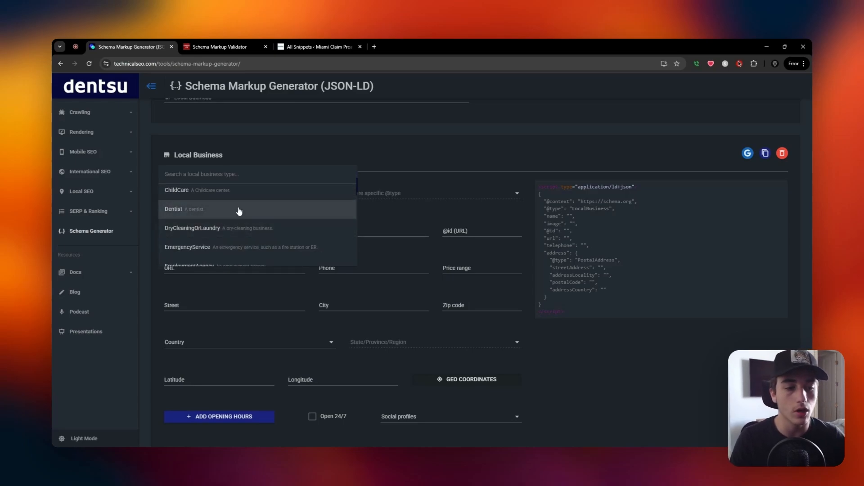
pyautogui.scroll(3, 243, 209)
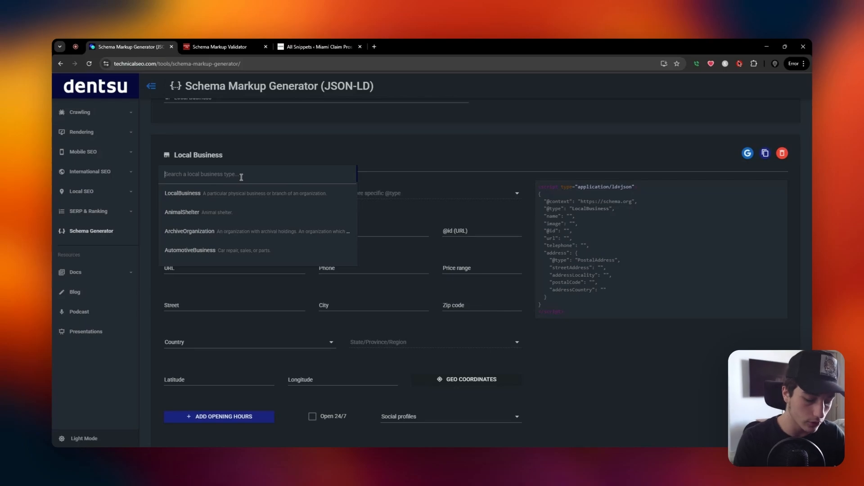
pyautogui.write('plumber')
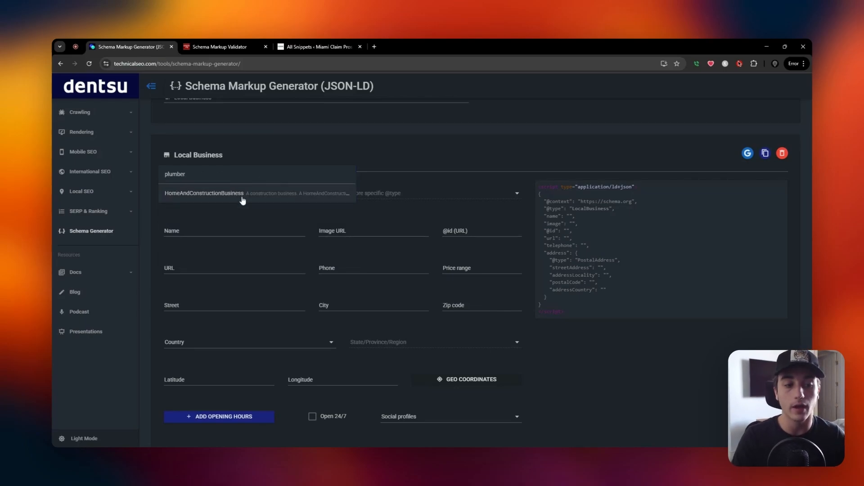
pyautogui.moveTo(209, 174); pyautogui.dragTo(131, 171)
pyautogui.press('BackSpace')
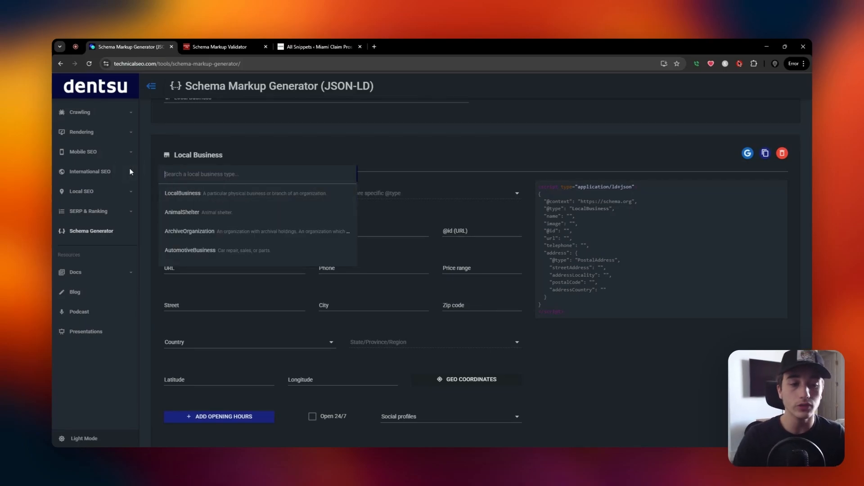
pyautogui.click(190, 193)
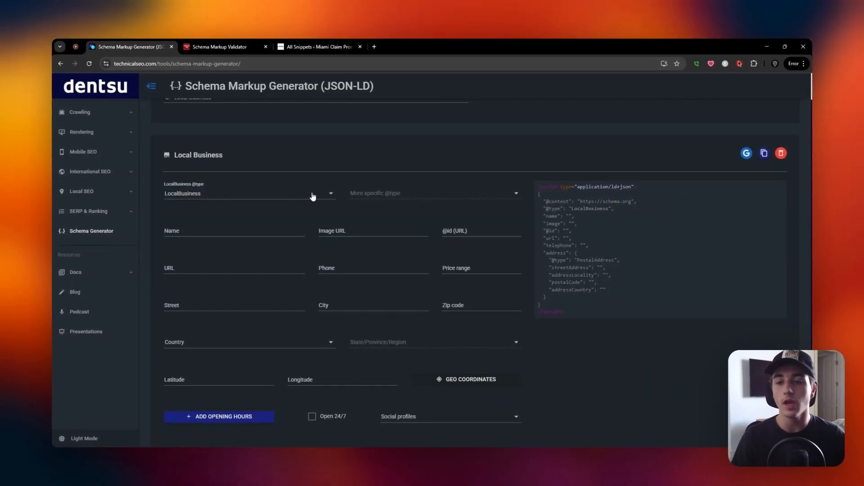
pyautogui.click(315, 194)
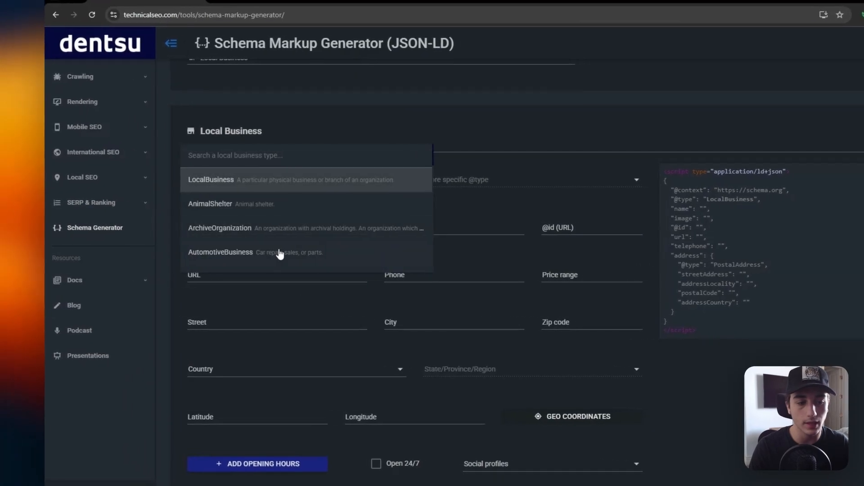
pyautogui.click(402, 145)
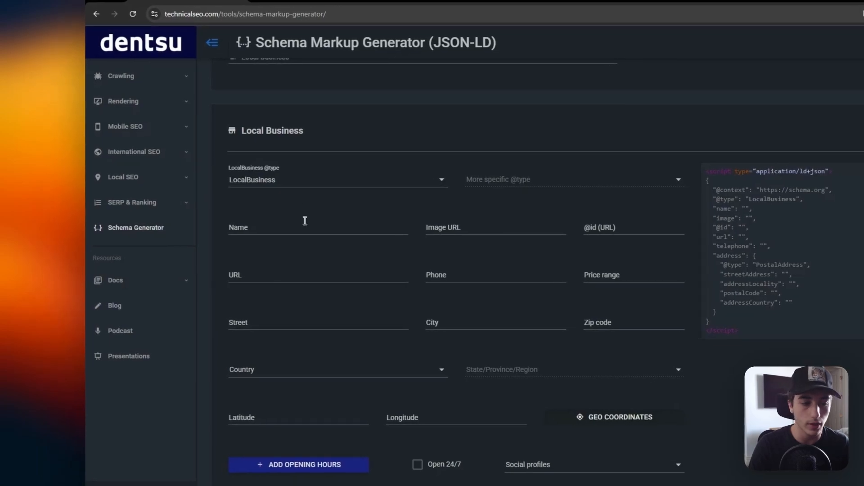
# Enter "Miami Claim Pros" as the business name.
pyautogui.click(288, 225)
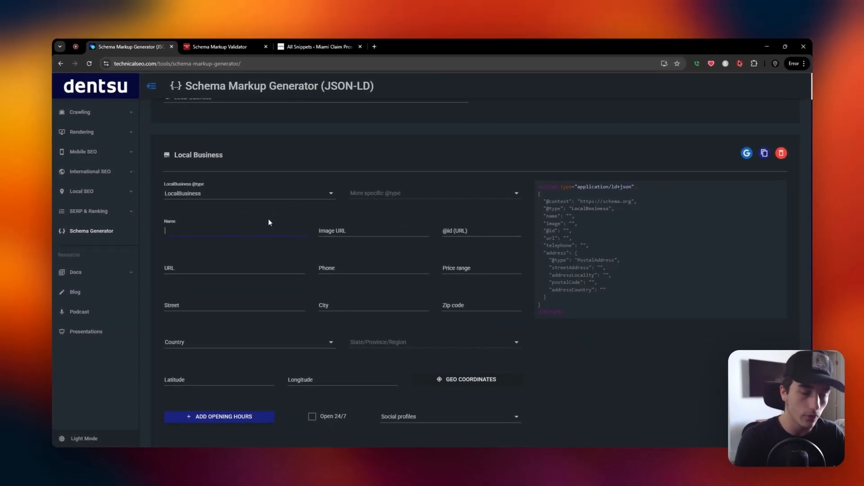
pyautogui.write('Miami')
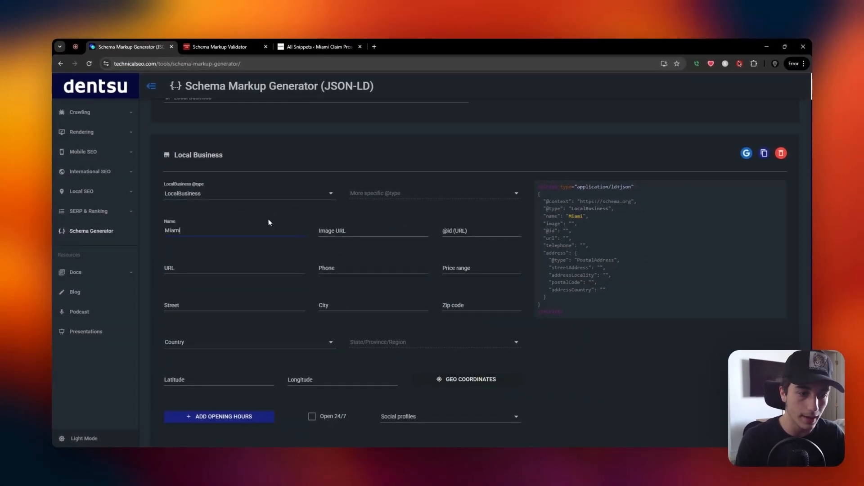
pyautogui.write(' Claim ')
pyautogui.write('Pros')
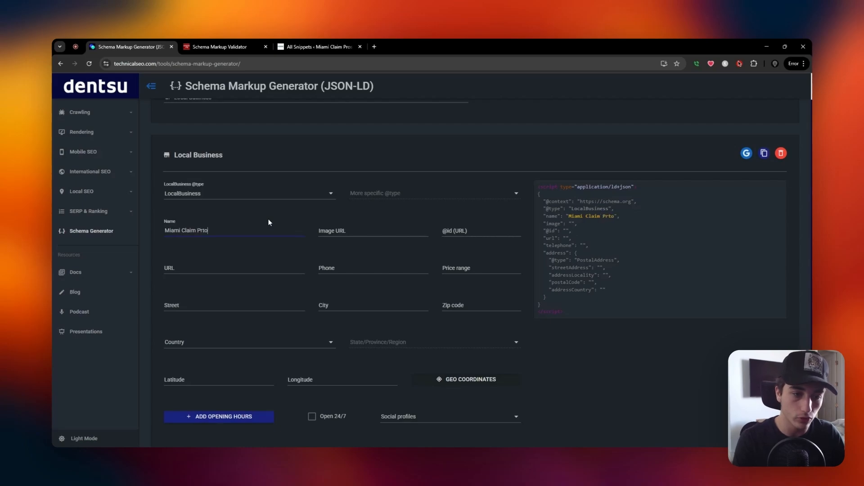
# Open miamiclaimpros.com in a new browser tab to get the image for the Image URL field.
pyautogui.click(354, 231)
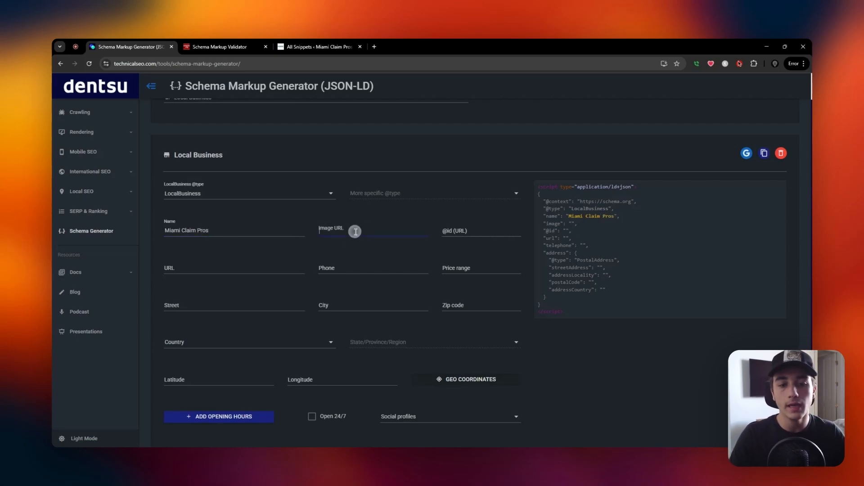
pyautogui.click(374, 43)
pyautogui.write('miamiclaim')
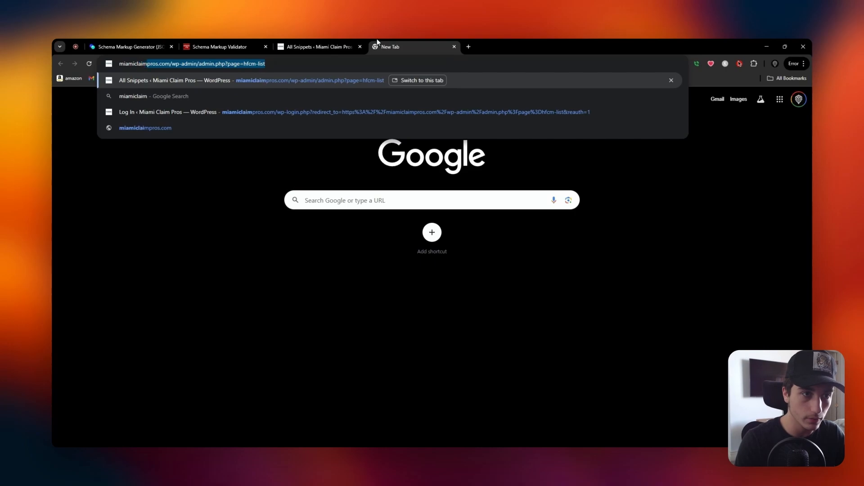
pyautogui.write('pros.com')
pyautogui.press('Return')
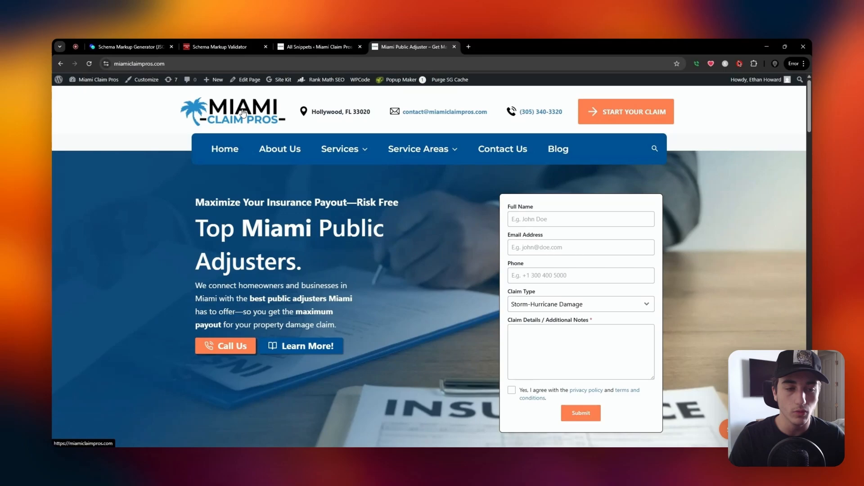
# Copy the image address of the Miami Claim Pros logo in the site header.
pyautogui.rightClick(244, 113)
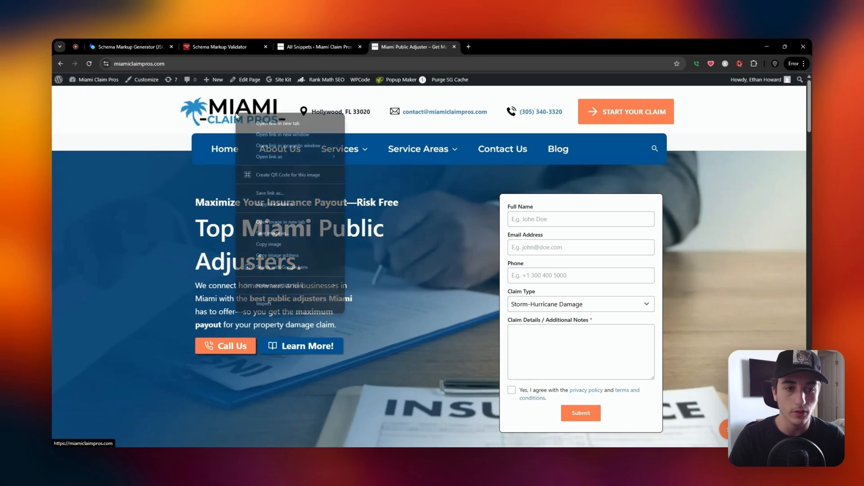
pyautogui.click(286, 255)
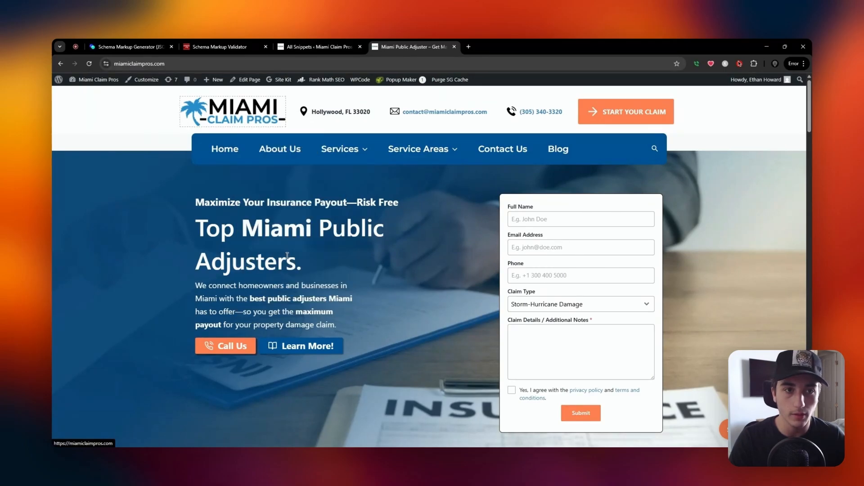
pyautogui.rightClick(228, 98)
pyautogui.click(188, 110)
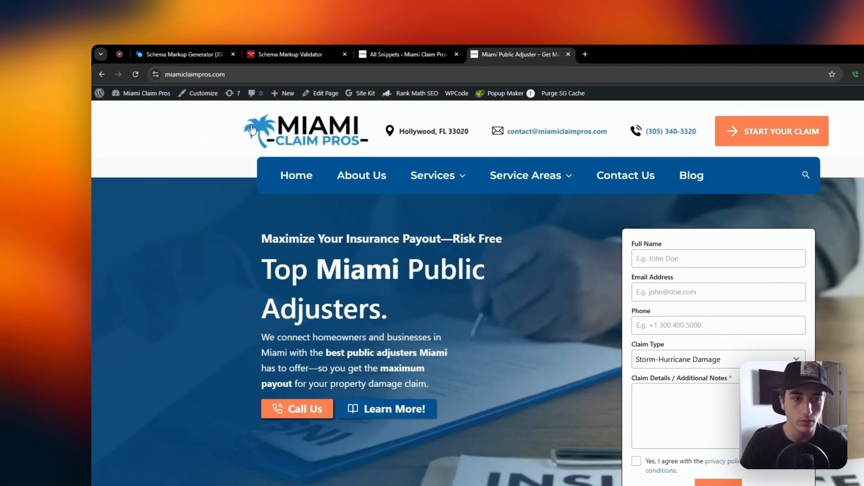
# Open the header logo image in its own browser tab and bring that tab forward.
pyautogui.rightClick(255, 118)
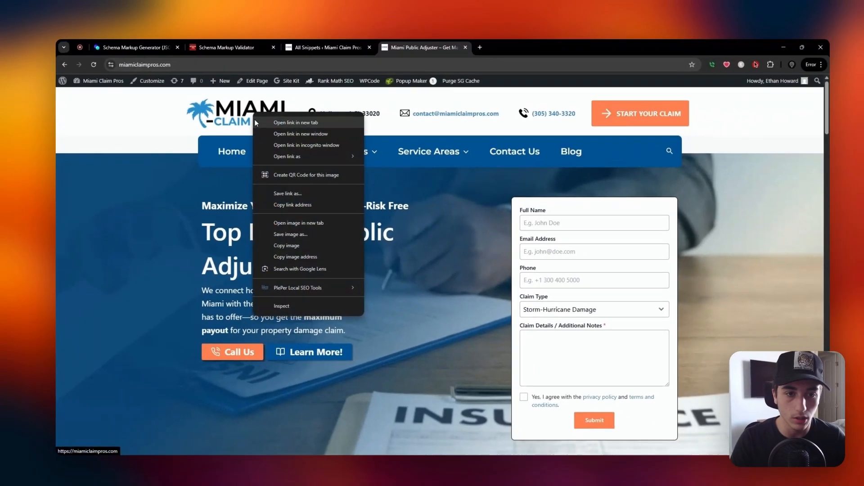
pyautogui.click(287, 220)
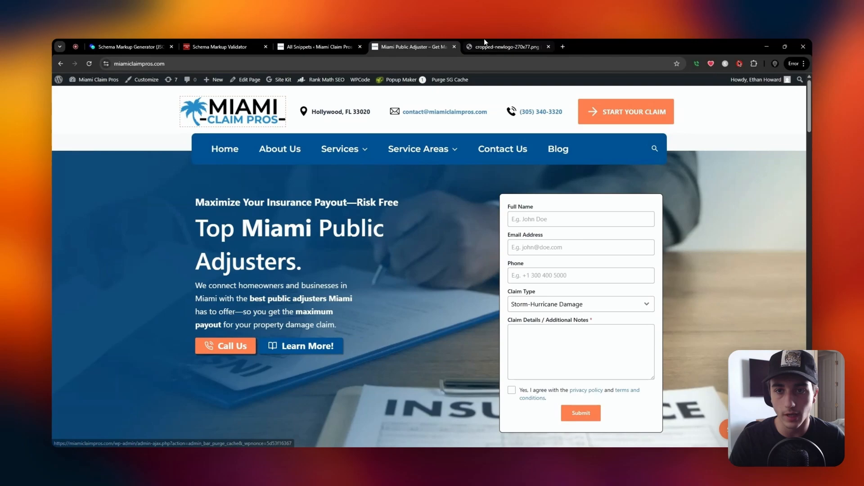
pyautogui.click(485, 44)
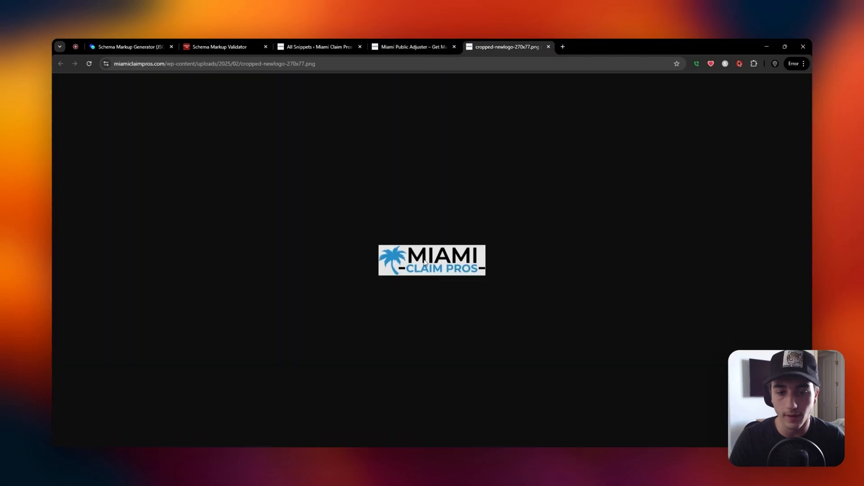
# Copy the address of the cropped-newlogo-270x77.png logo and paste it into the schema generator's Image URL field.
pyautogui.rightClick(423, 260)
pyautogui.click(460, 303)
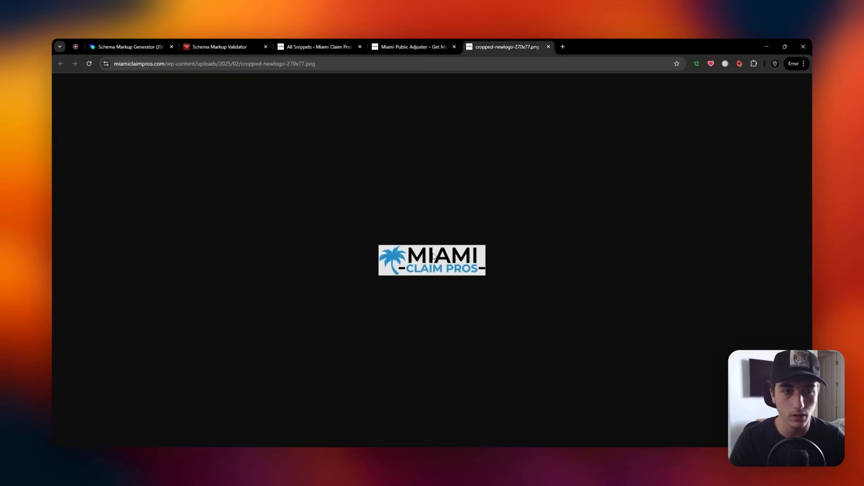
pyautogui.click(183, 43)
pyautogui.click(150, 45)
pyautogui.click(346, 233)
pyautogui.hotkey('ctrl', 'v')
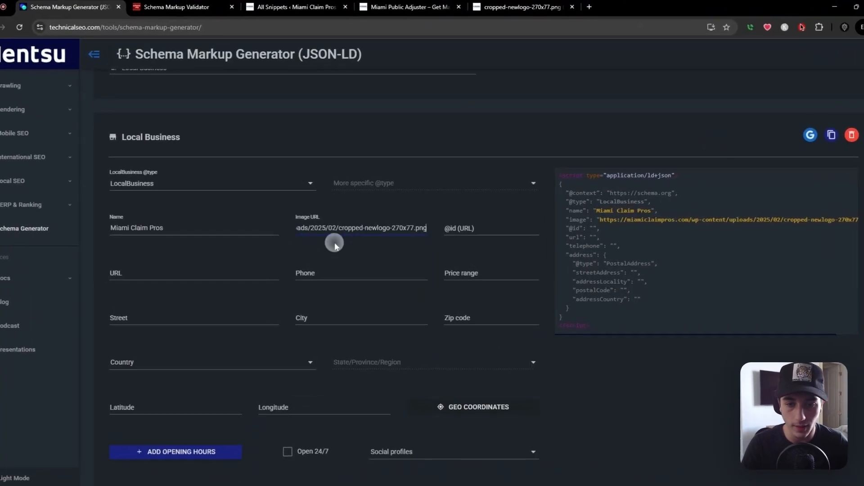
pyautogui.click(473, 228)
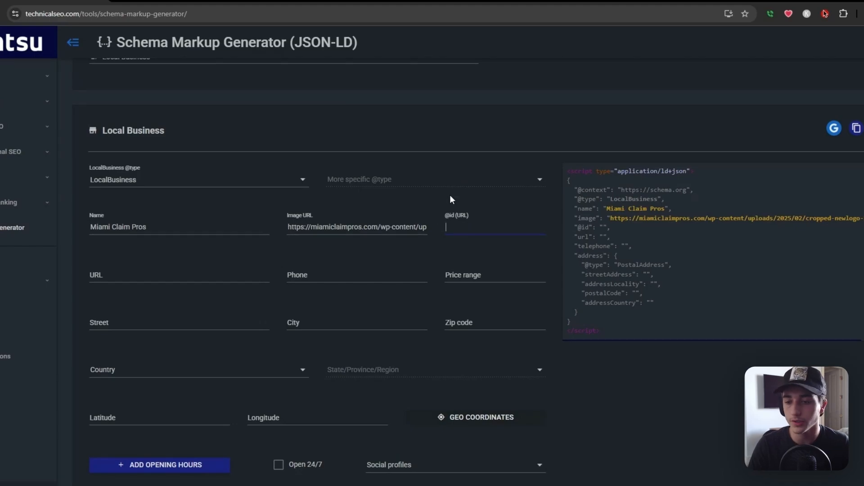
pyautogui.click(173, 266)
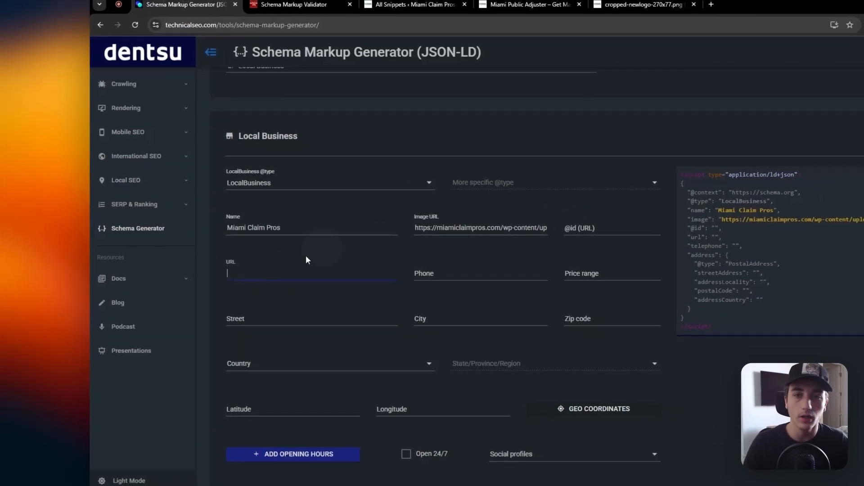
pyautogui.click(643, 5)
pyautogui.click(525, 5)
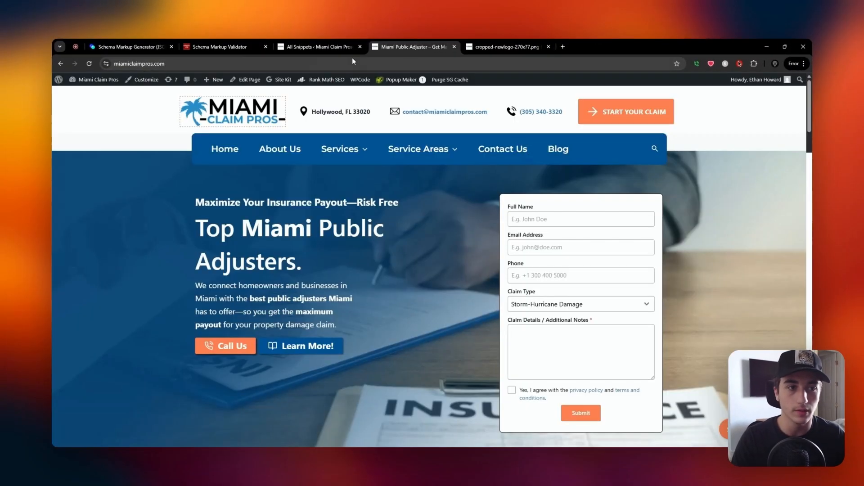
pyautogui.doubleClick(193, 62)
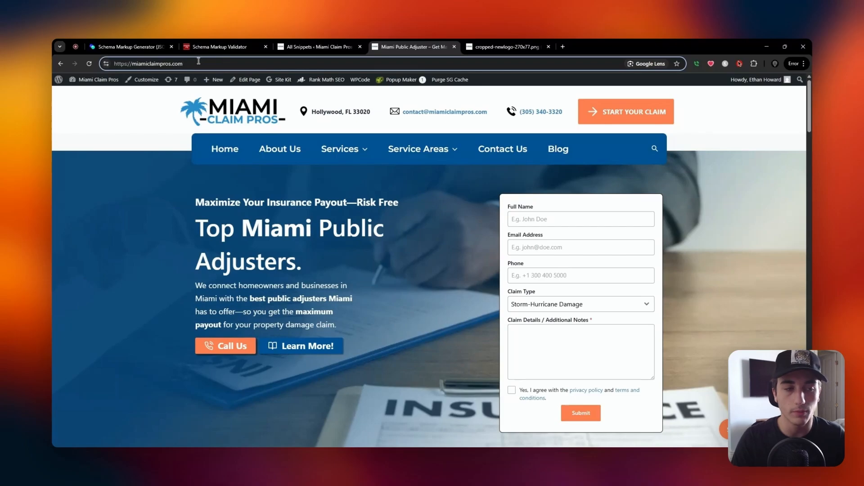
pyautogui.hotkey('ctrl', 'a')
pyautogui.hotkey('ctrl', 'c')
pyautogui.click(135, 46)
pyautogui.hotkey('ctrl', 'v')
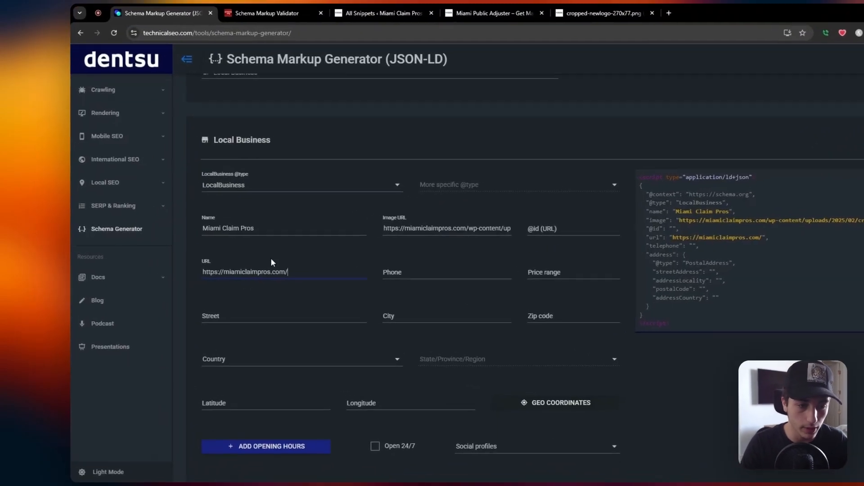
# Copy the company's phone number from the Miami Claim Pros site header and paste it into the schema's Phone field.
pyautogui.click(485, 11)
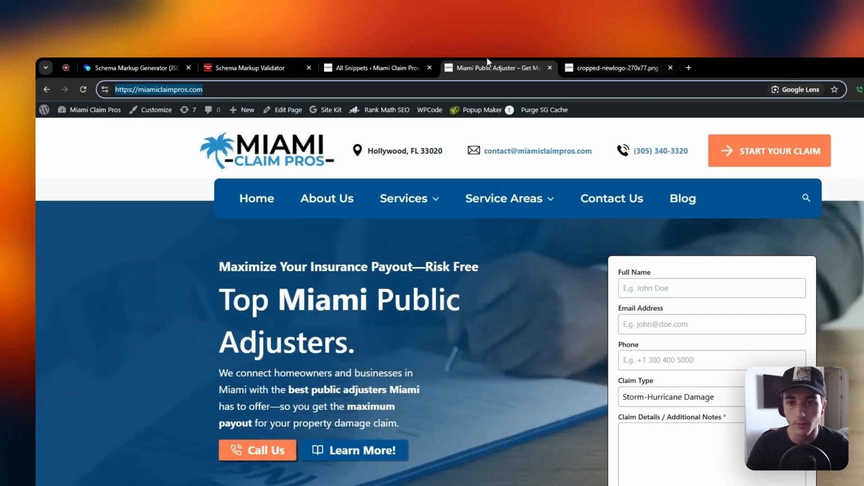
pyautogui.moveTo(635, 151); pyautogui.dragTo(684, 150)
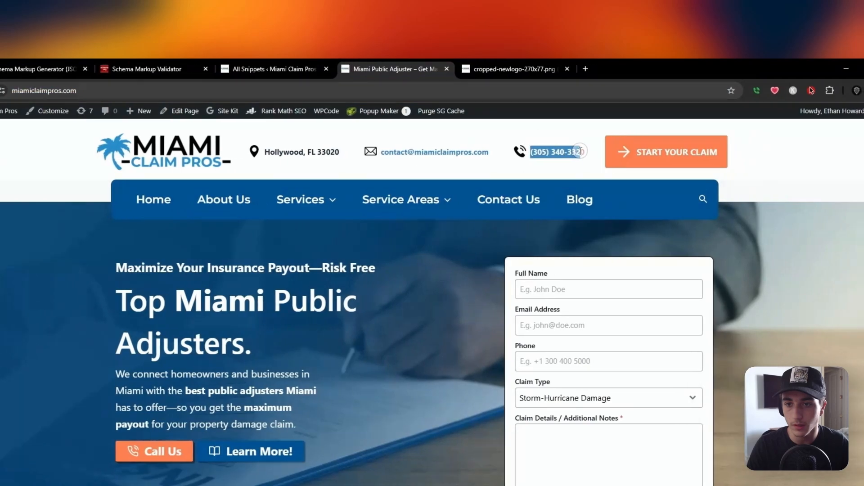
pyautogui.hotkey('ctrl', 'c')
pyautogui.click(40, 69)
pyautogui.click(425, 333)
pyautogui.hotkey('ctrl', 'v')
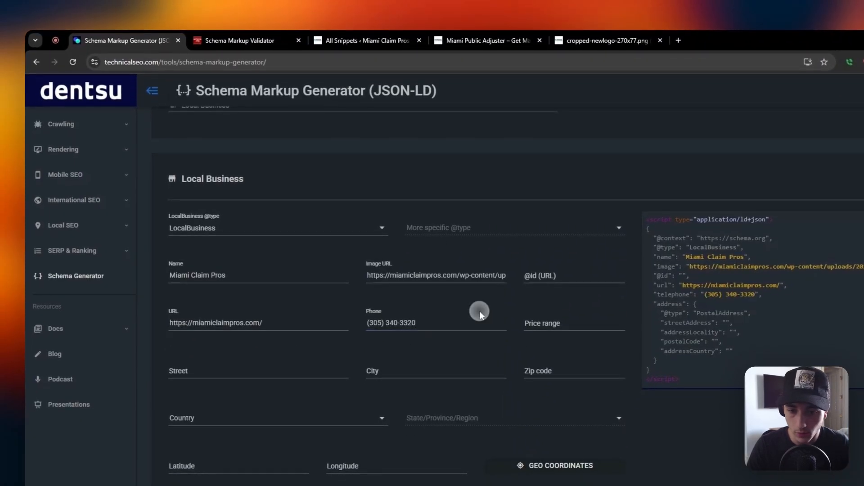
pyautogui.click(544, 324)
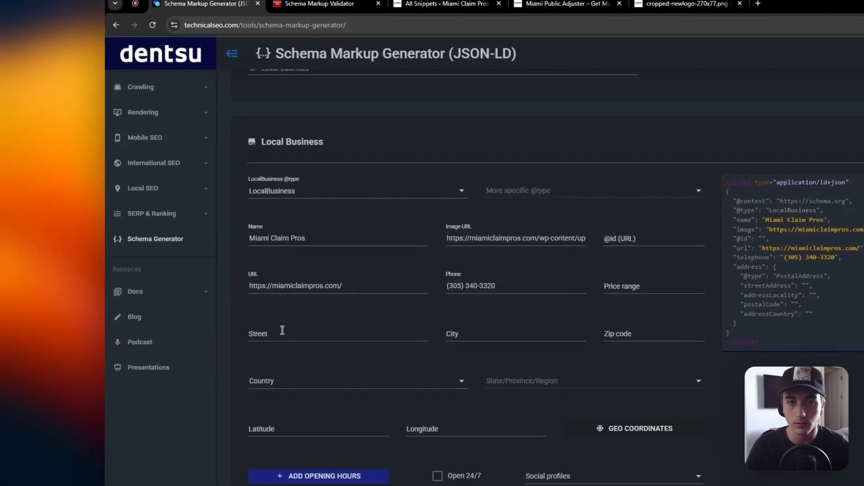
# Copy the business address from the website's Contact Us page and paste it into the schema's Street field.
pyautogui.click(569, 3)
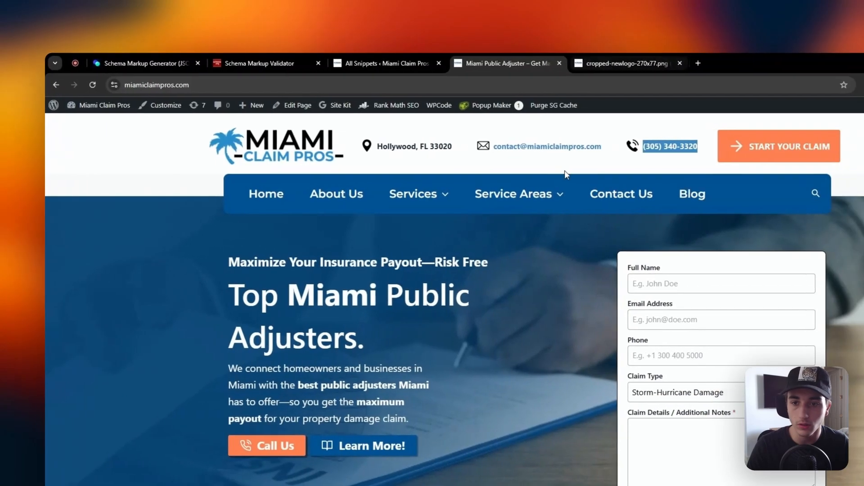
pyautogui.click(621, 193)
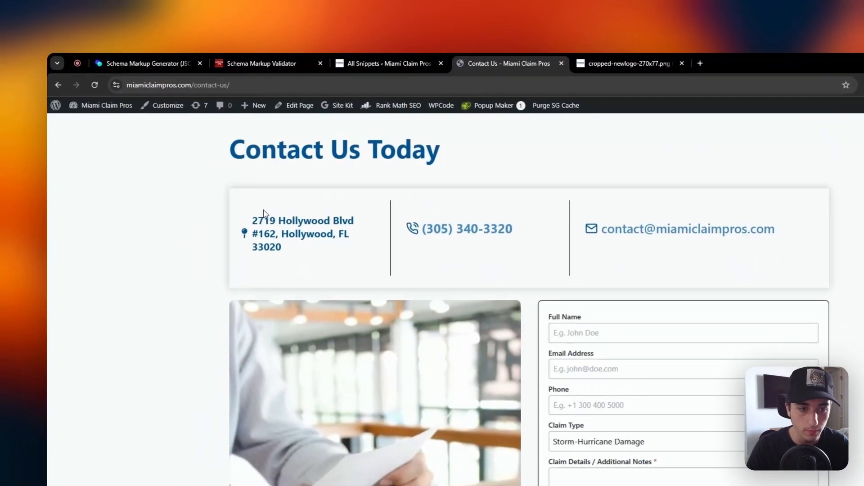
pyautogui.moveTo(264, 214); pyautogui.dragTo(304, 260)
pyautogui.click(141, 63)
pyautogui.click(294, 386)
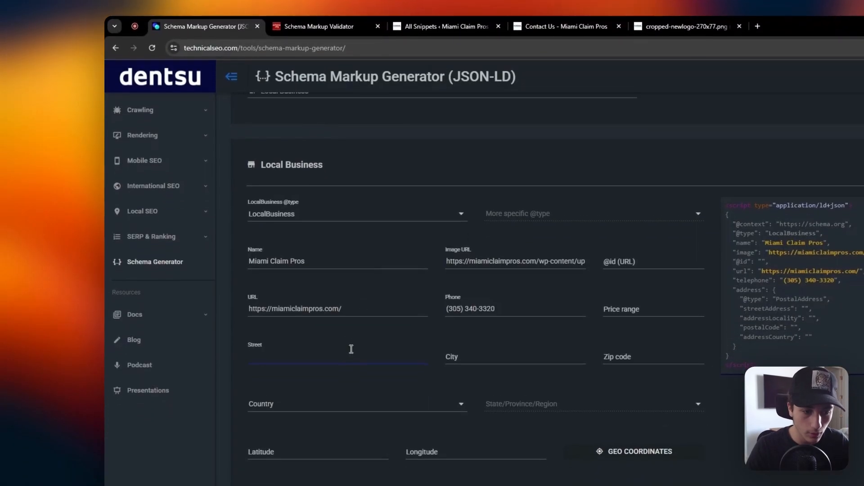
pyautogui.hotkey('ctrl', 'v')
pyautogui.moveTo(403, 356); pyautogui.dragTo(407, 328)
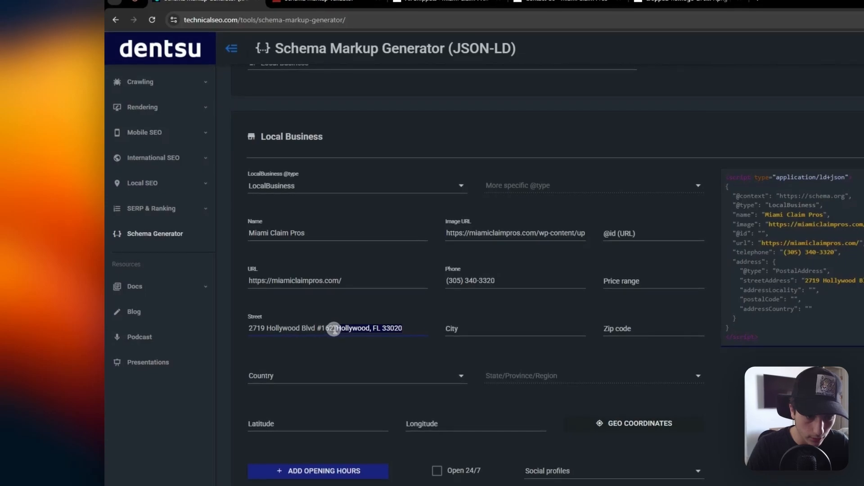
# Enter the business's city and zip code from its address in the City and Zip code fields.
pyautogui.click(498, 325)
pyautogui.write('Hol')
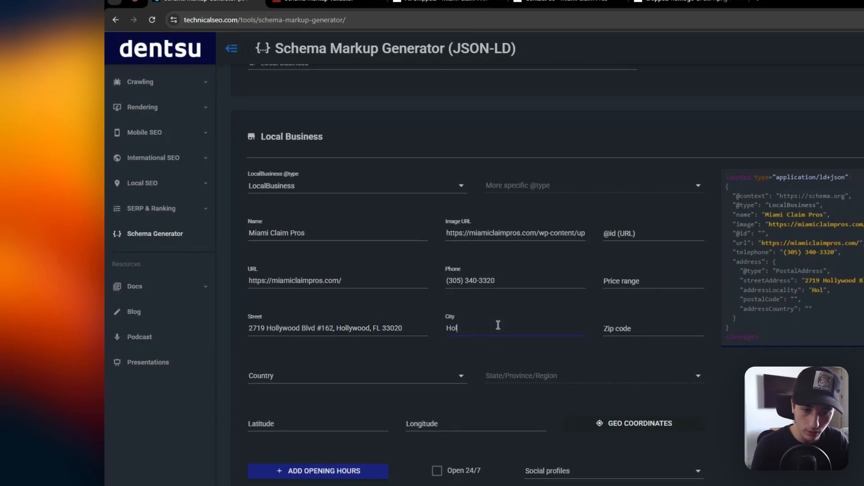
pyautogui.write('lywood')
pyautogui.click(644, 329)
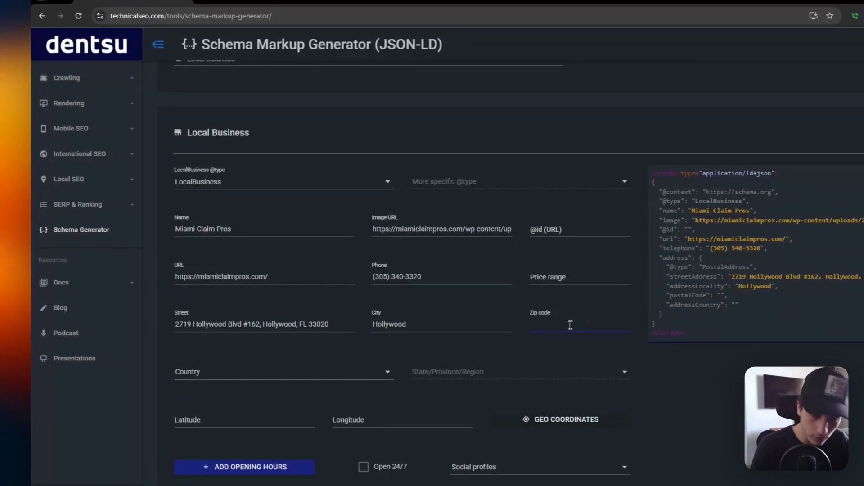
pyautogui.write('33020')
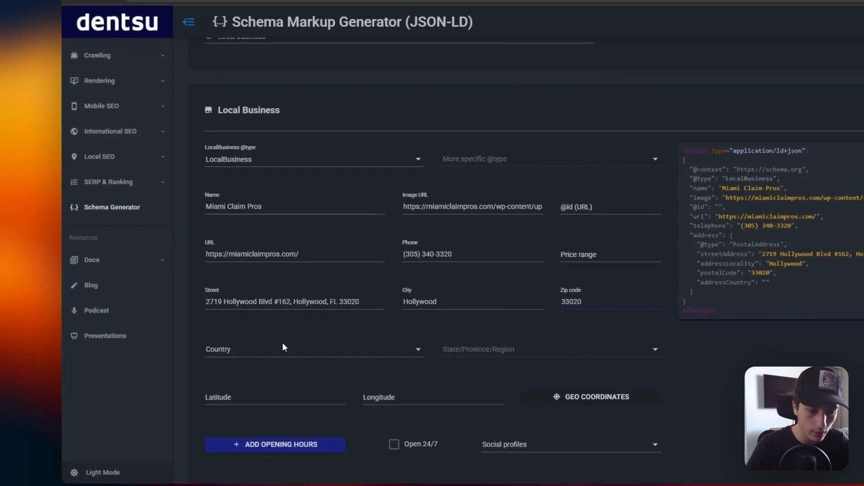
# Set the country to United States and the state to Florida for the business address.
pyautogui.click(284, 348)
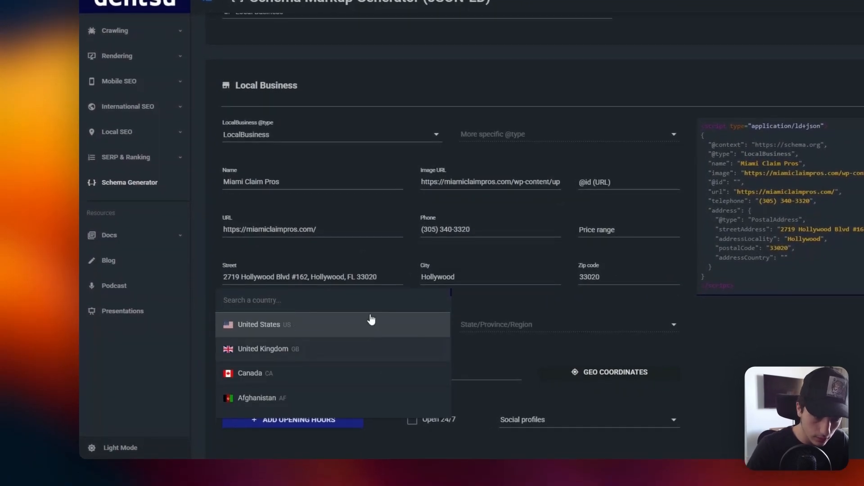
pyautogui.click(367, 320)
pyautogui.click(540, 325)
pyautogui.scroll(-5, 542, 333)
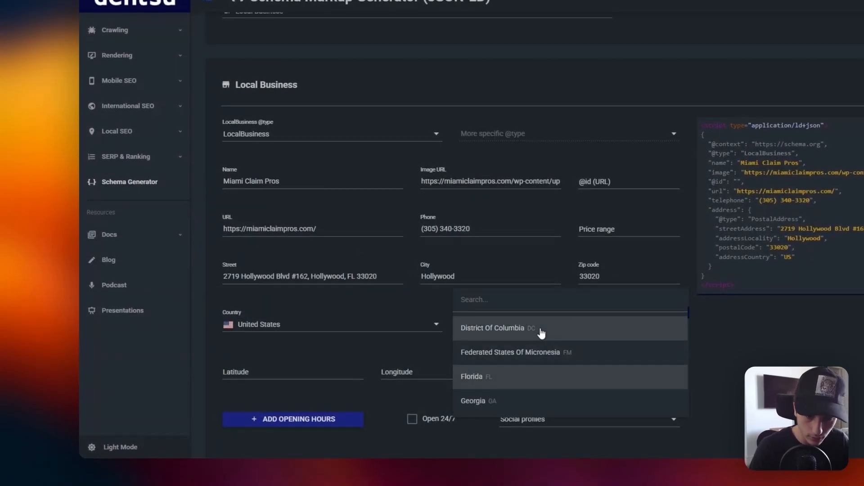
pyautogui.click(539, 380)
# Remove the city, state and zip code from the Street field and generate the geo coordinates from the address.
pyautogui.moveTo(379, 276); pyautogui.dragTo(313, 274)
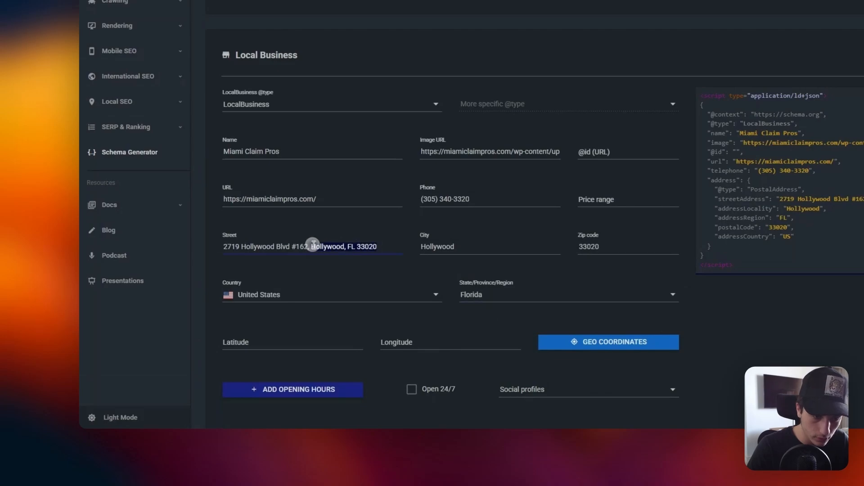
pyautogui.press('BackSpace')
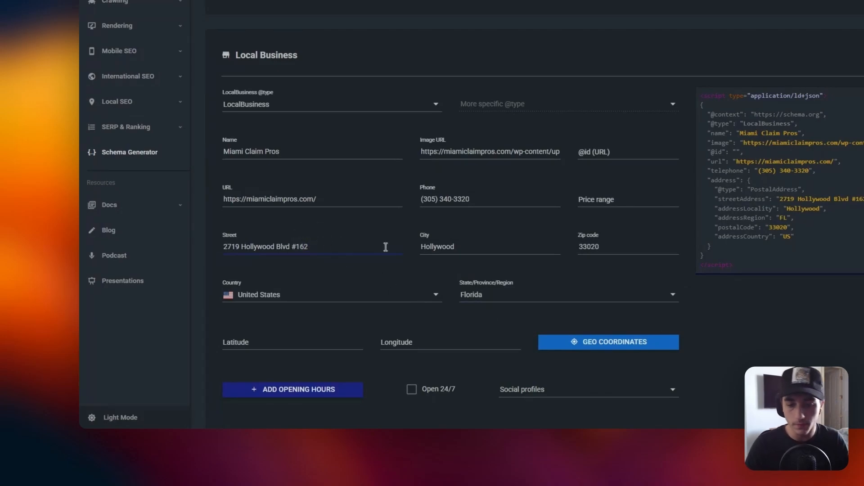
pyautogui.scroll(-3, 370, 269)
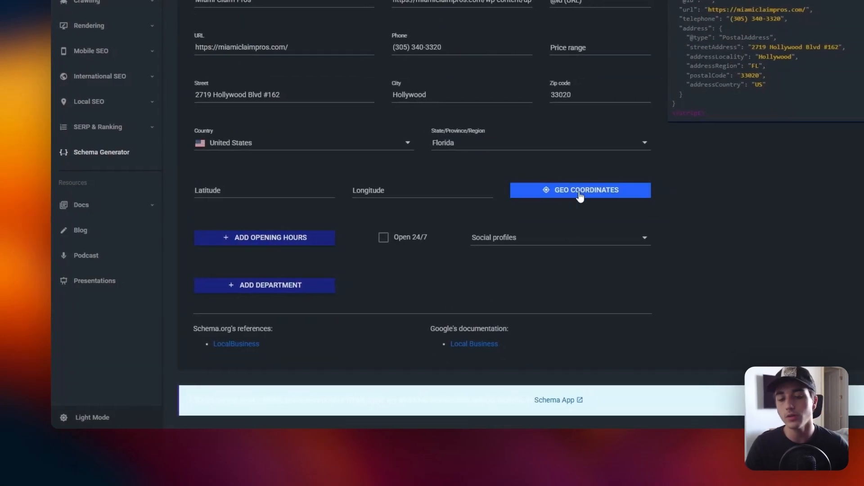
pyautogui.click(588, 191)
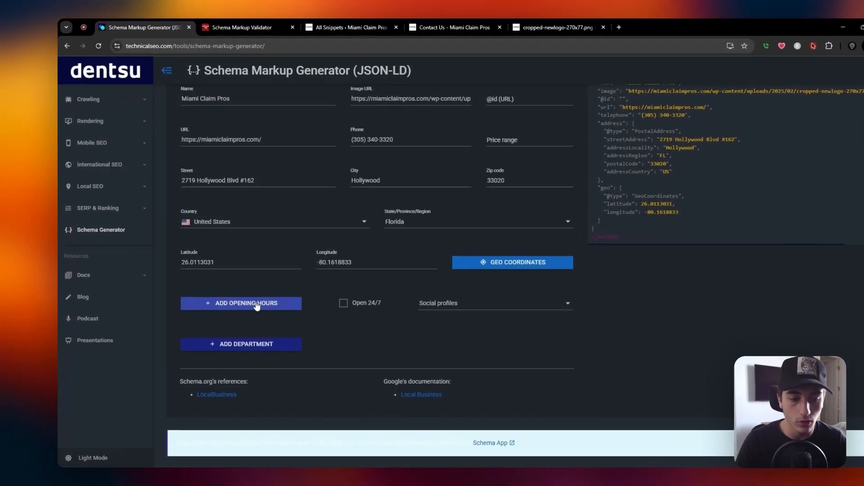
# Try adding an opening hours row and go through its day, opening time and closing time fields.
pyautogui.click(259, 298)
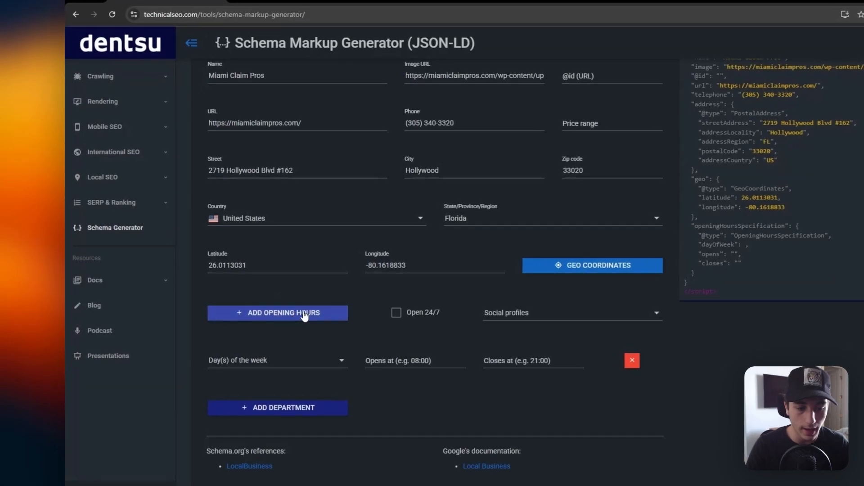
pyautogui.scroll(-2, 232, 278)
pyautogui.click(296, 289)
pyautogui.click(279, 283)
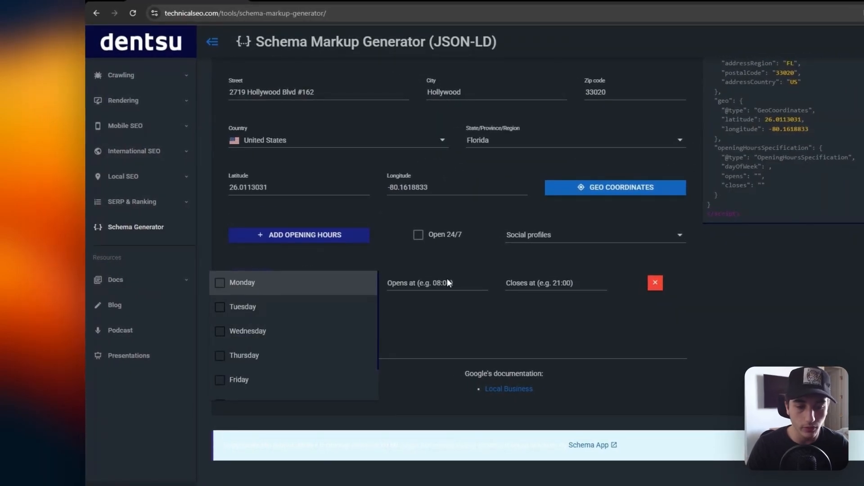
pyautogui.click(425, 285)
pyautogui.click(560, 283)
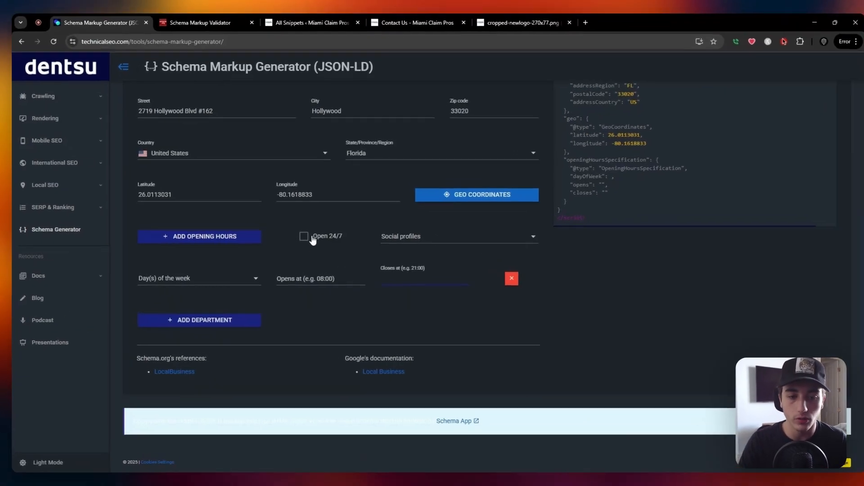
# Mark the business as Open 24/7 and add Facebook, Twitter and Instagram as its social profiles.
pyautogui.click(312, 237)
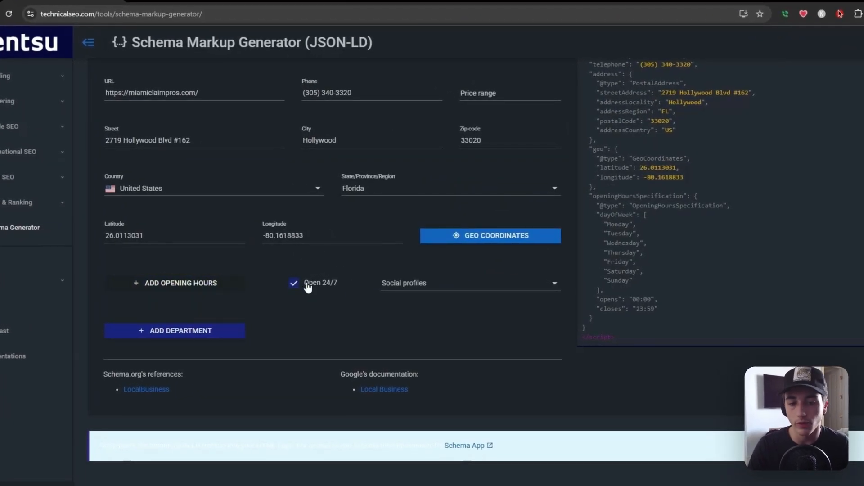
pyautogui.click(422, 283)
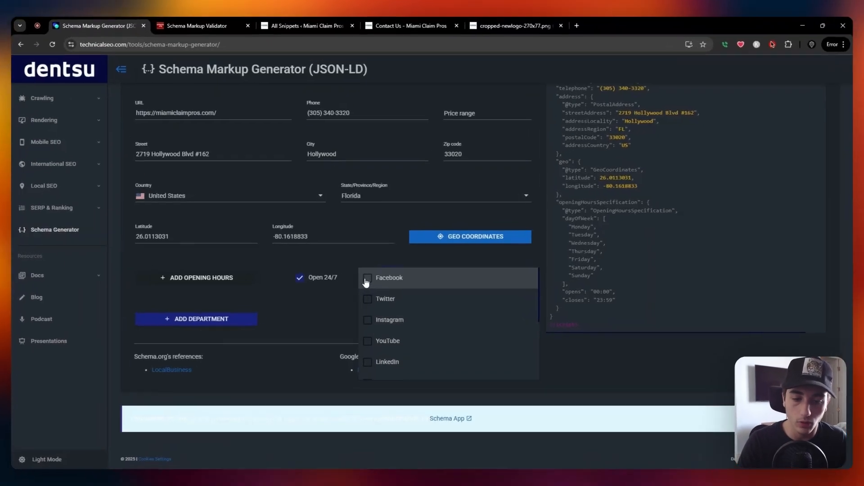
pyautogui.click(367, 277)
pyautogui.click(367, 299)
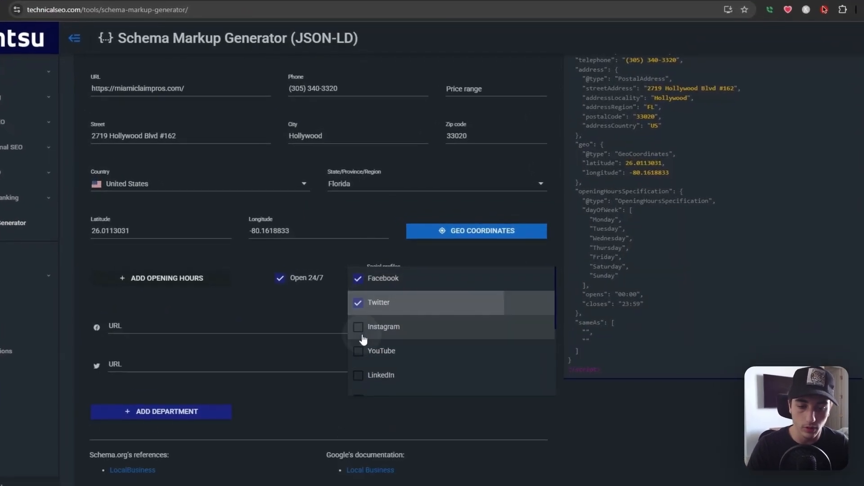
pyautogui.click(367, 319)
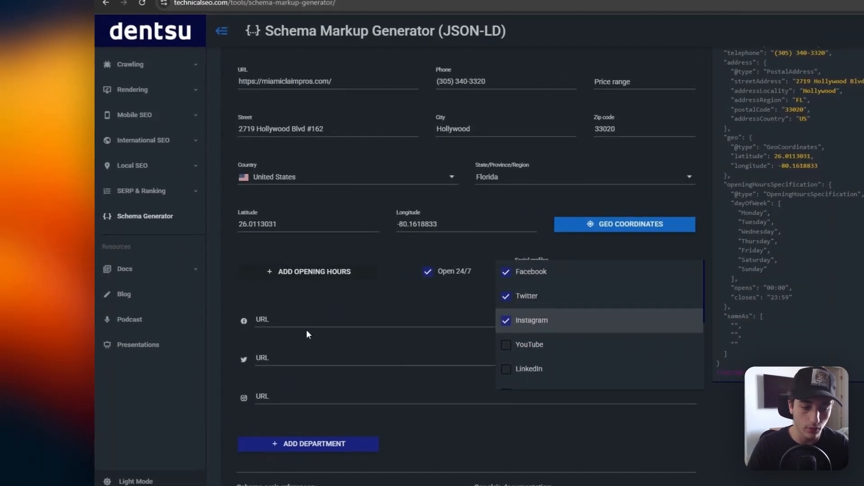
pyautogui.click(435, 336)
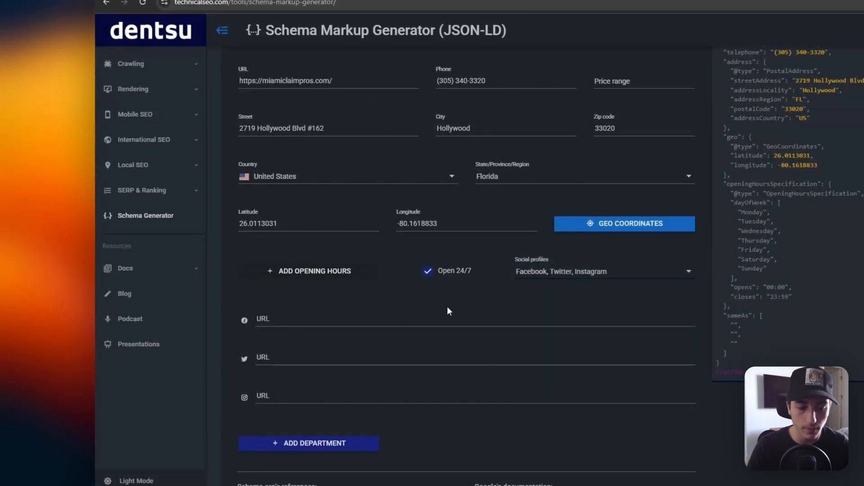
# Try adding a department to the business markup, and remove that entry.
pyautogui.scroll(-3, 419, 320)
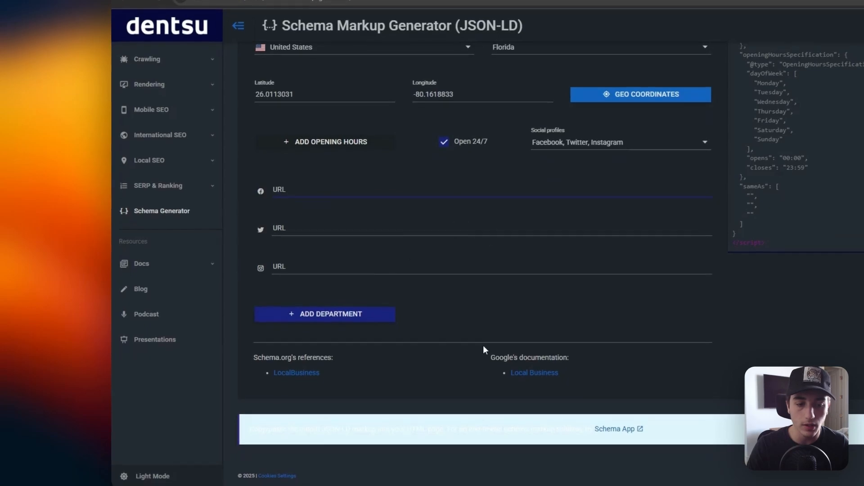
pyautogui.click(385, 319)
pyautogui.scroll(-1, 531, 294)
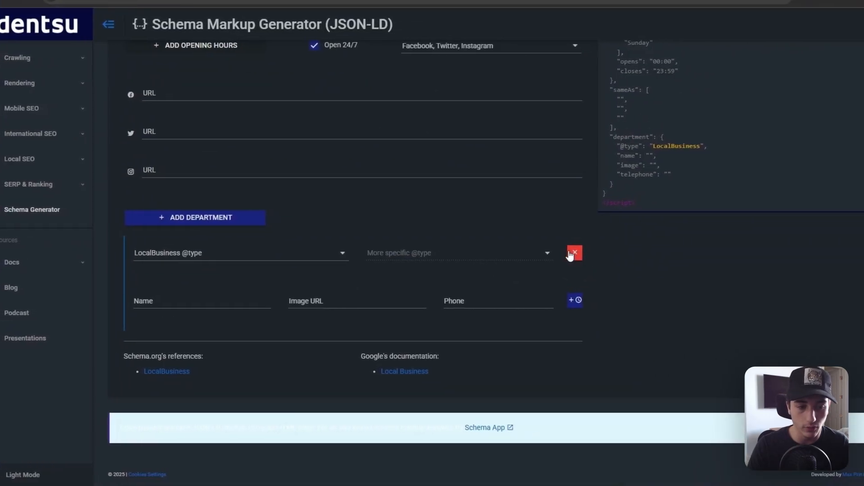
pyautogui.click(587, 253)
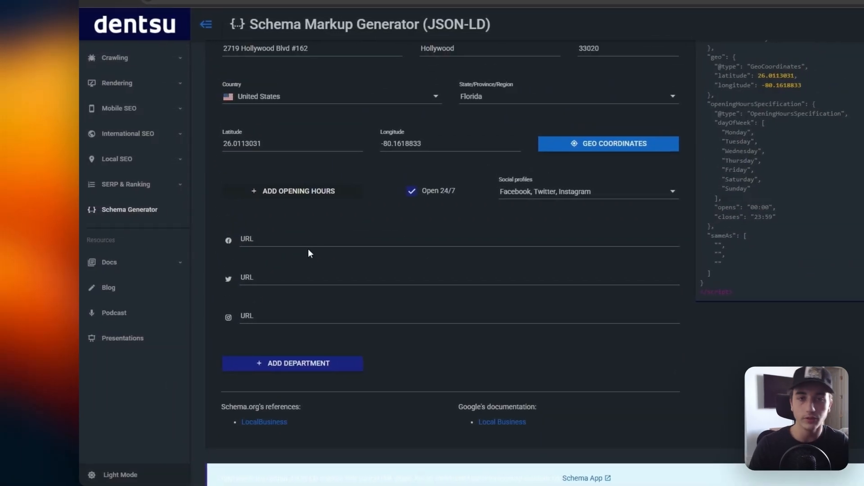
# Copy the generated Local Business JSON-LD code from the schema generator.
pyautogui.click(299, 241)
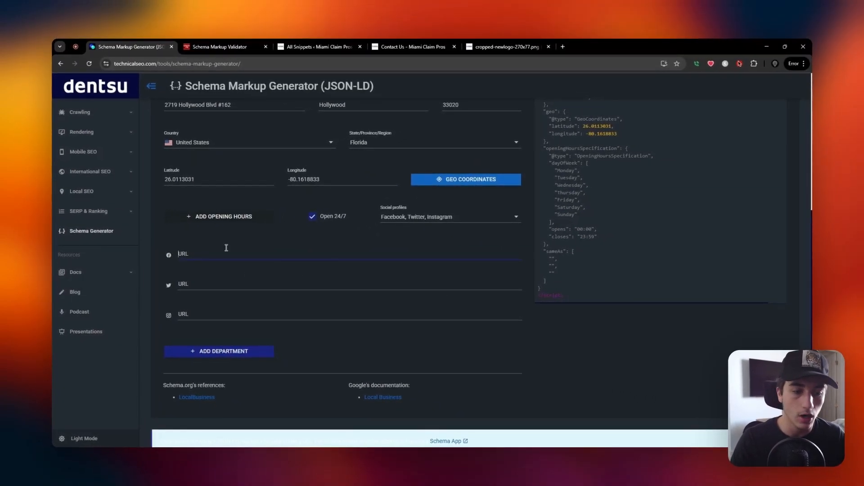
pyautogui.scroll(5, 414, 281)
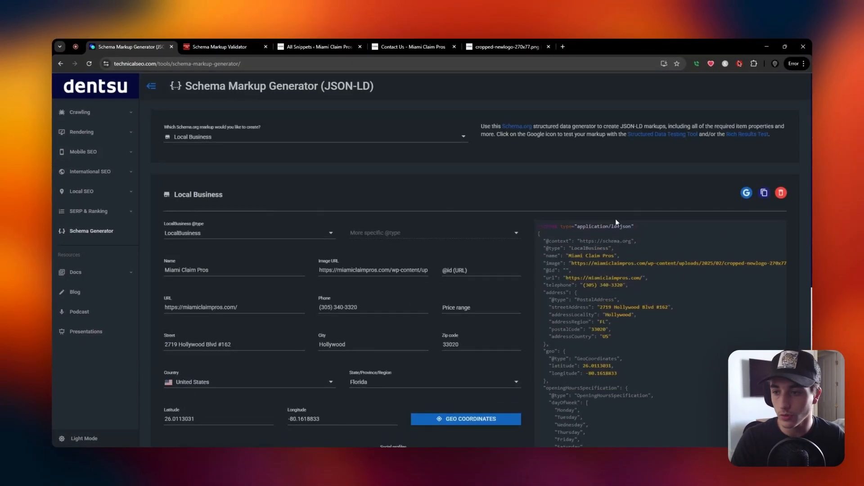
pyautogui.scroll(-3, 625, 211)
pyautogui.scroll(1, 761, 126)
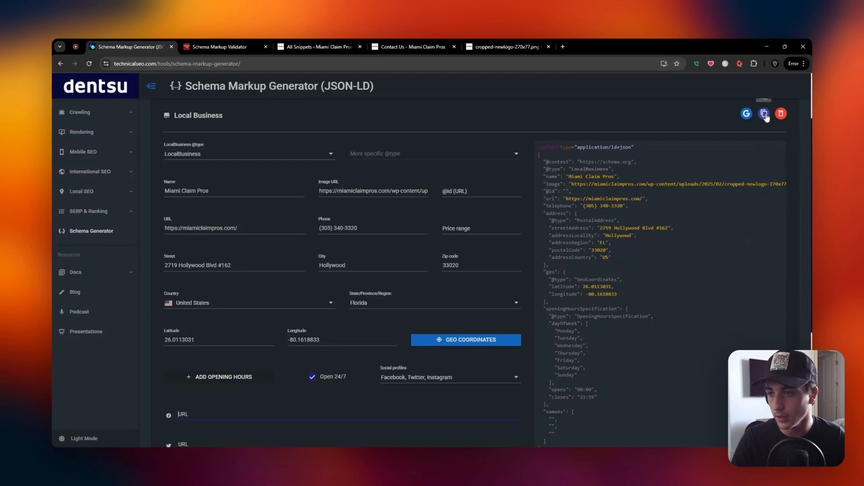
pyautogui.click(764, 115)
pyautogui.scroll(2, 671, 258)
pyautogui.scroll(-3, 577, 170)
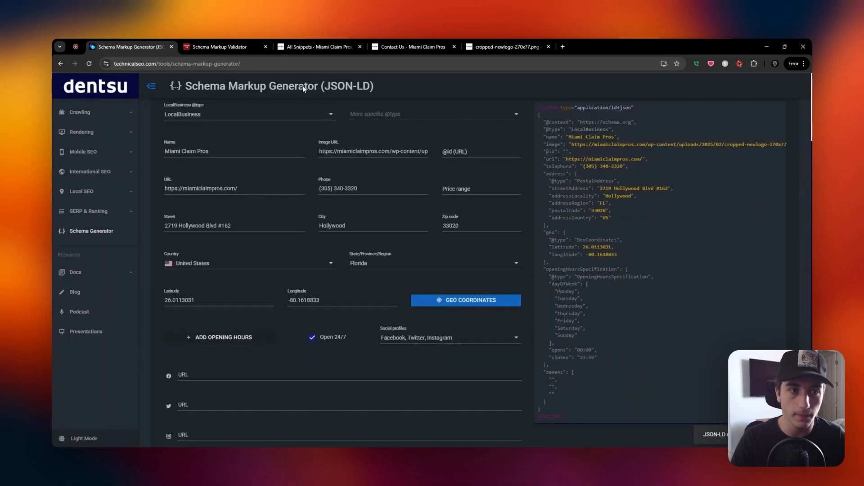
# Switch to the Schema Markup Validator, test the copied JSON-LD as a code snippet and open the LocalBusiness result.
pyautogui.click(224, 45)
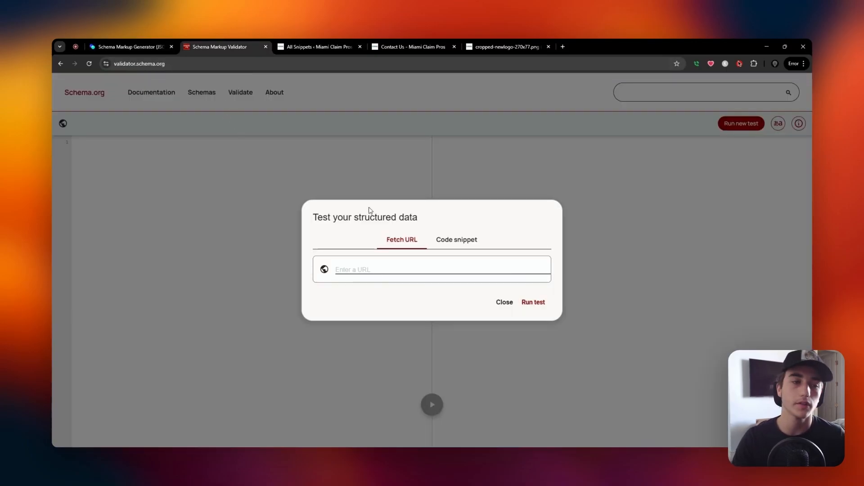
pyautogui.click(186, 63)
pyautogui.click(191, 162)
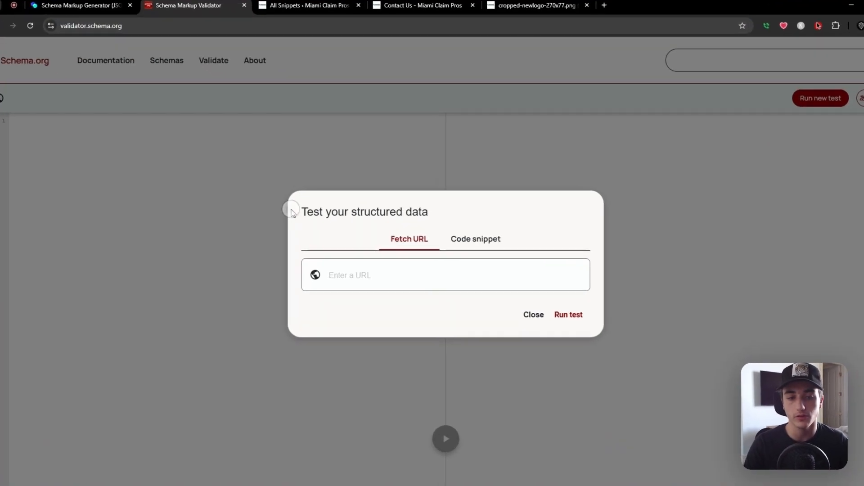
pyautogui.moveTo(302, 217); pyautogui.dragTo(438, 218)
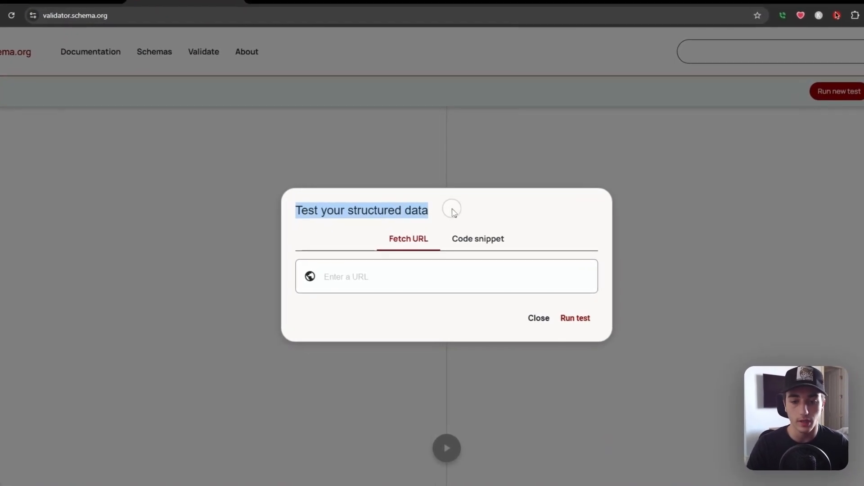
pyautogui.click(495, 239)
pyautogui.click(422, 236)
pyautogui.hotkey('ctrl', 'v')
pyautogui.click(578, 379)
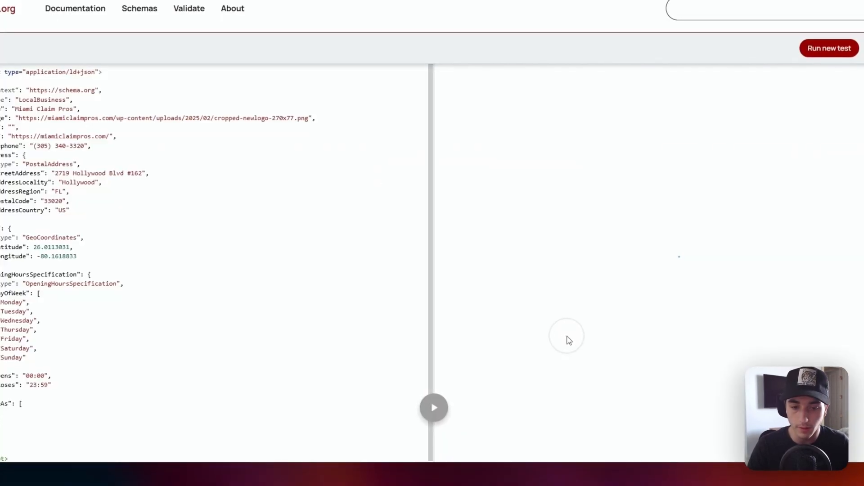
pyautogui.click(516, 143)
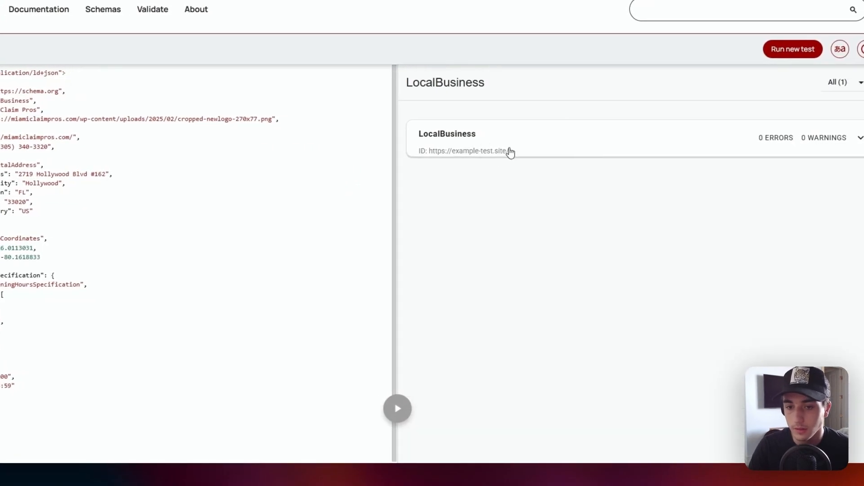
# Expand the LocalBusiness result and review its errors and warnings, type, ID, name, image and URL values.
pyautogui.click(537, 144)
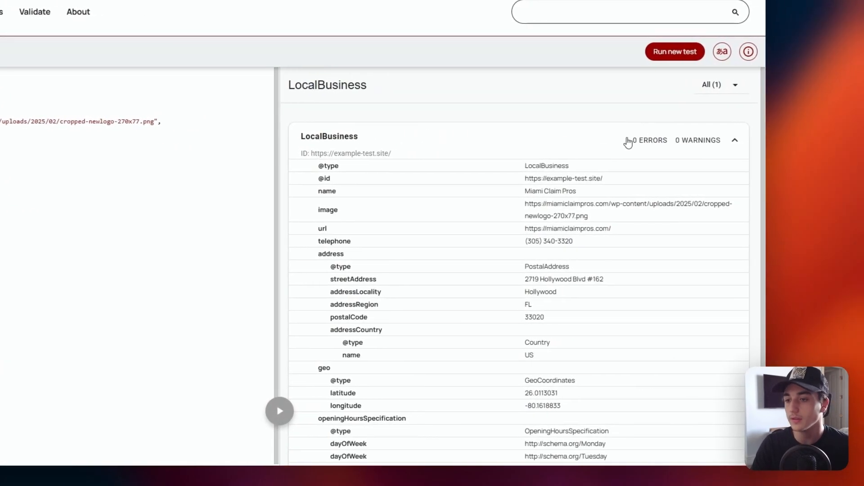
pyautogui.moveTo(628, 143); pyautogui.dragTo(722, 147)
pyautogui.click(577, 143)
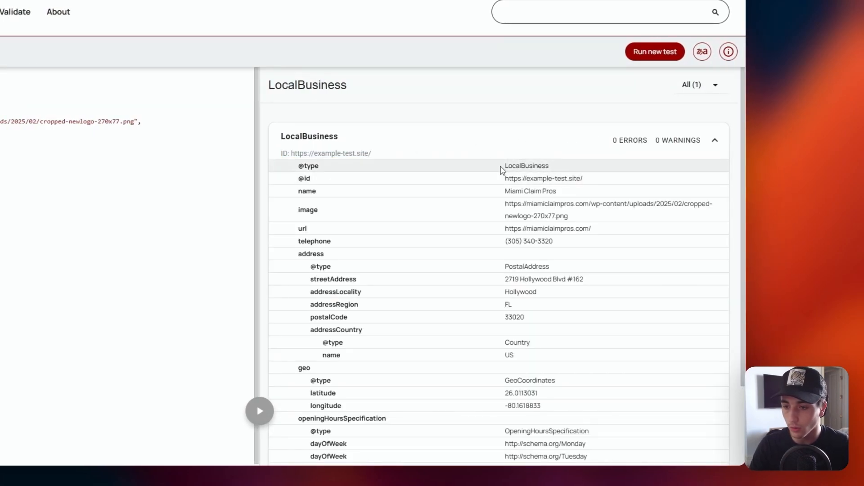
pyautogui.moveTo(502, 170); pyautogui.dragTo(593, 179)
pyautogui.click(547, 170)
pyautogui.click(592, 179)
pyautogui.doubleClick(537, 180)
pyautogui.click(592, 180)
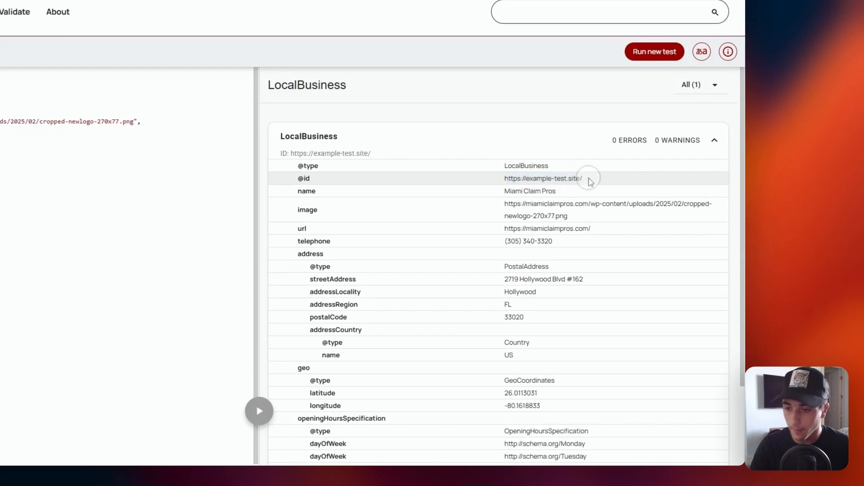
pyautogui.moveTo(504, 190); pyautogui.dragTo(586, 193)
pyautogui.click(584, 192)
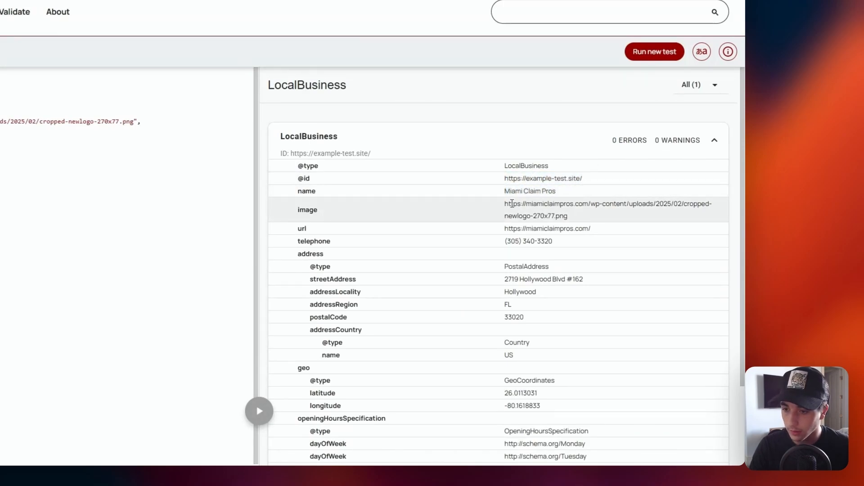
pyautogui.moveTo(503, 202); pyautogui.dragTo(603, 216)
pyautogui.click(602, 215)
pyautogui.scroll(-1, 496, 185)
pyautogui.moveTo(503, 178); pyautogui.dragTo(590, 178)
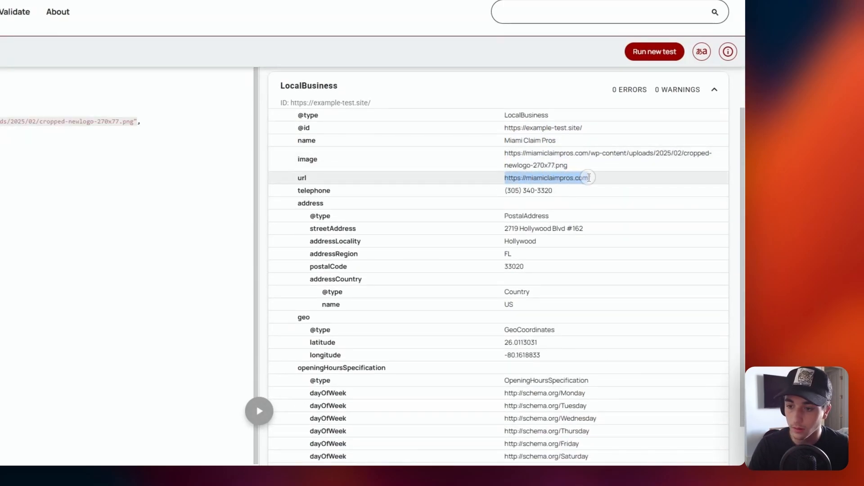
pyautogui.click(590, 178)
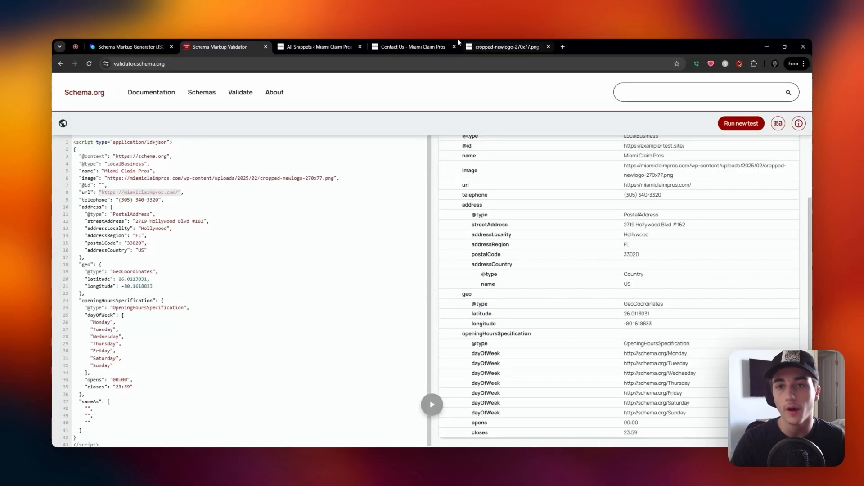
# Switch to the Miami Claim Pros WordPress admin and start a new HFCM snippet named Local Schema Markup.
pyautogui.click(329, 43)
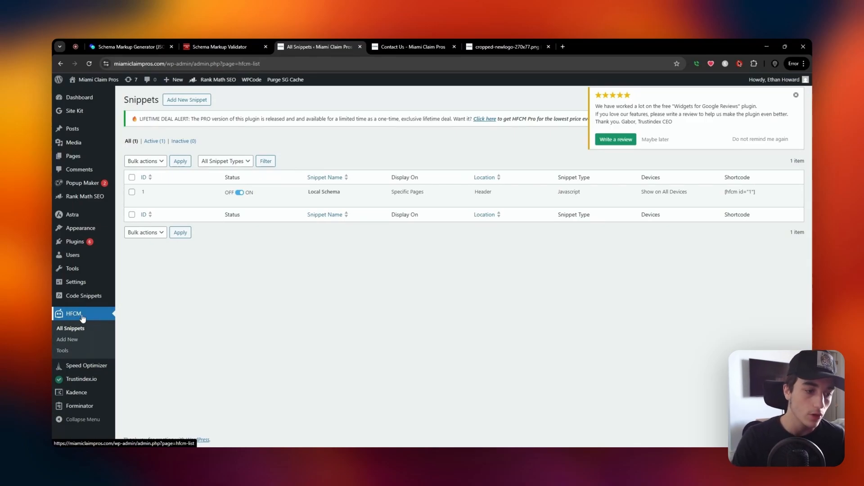
pyautogui.moveTo(82, 244)
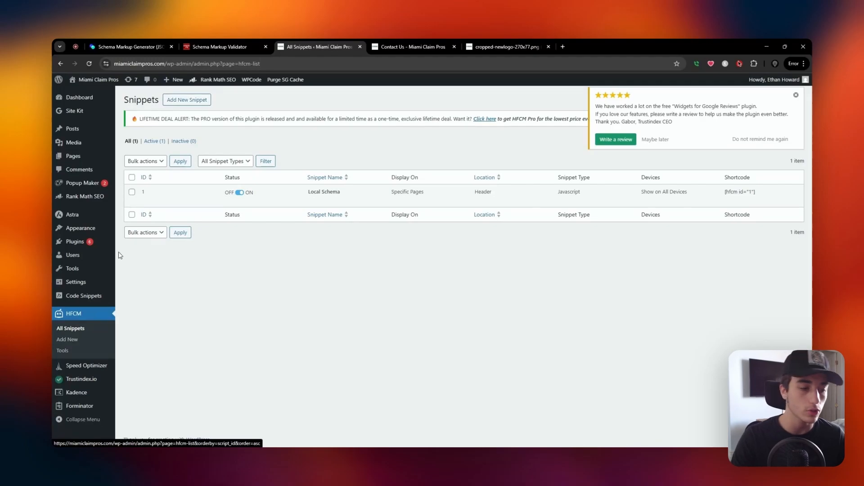
pyautogui.click(184, 100)
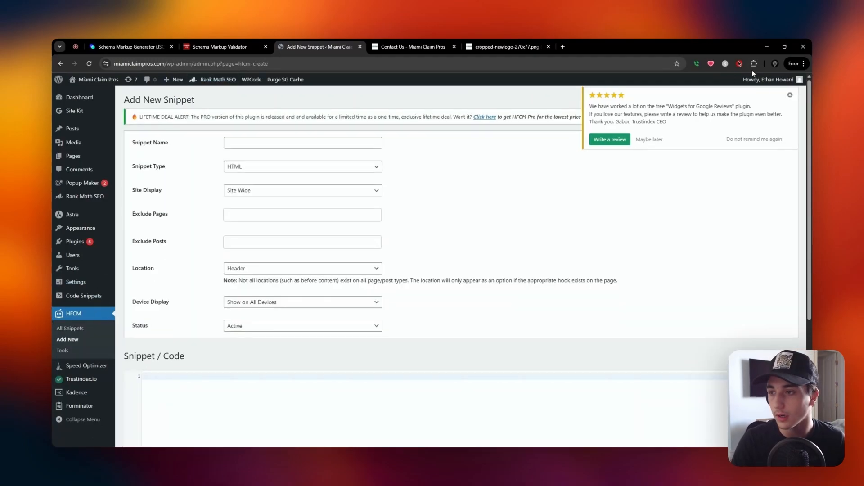
pyautogui.click(247, 143)
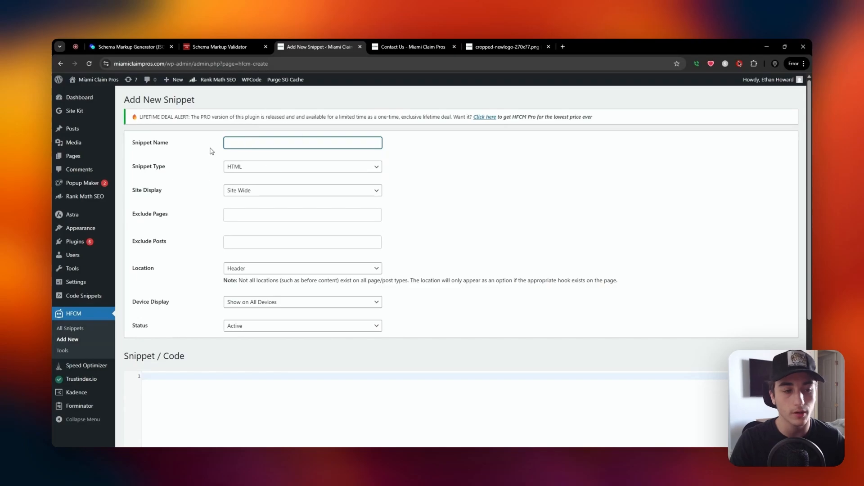
pyautogui.scroll(-3, 189, 185)
pyautogui.scroll(3, 235, 247)
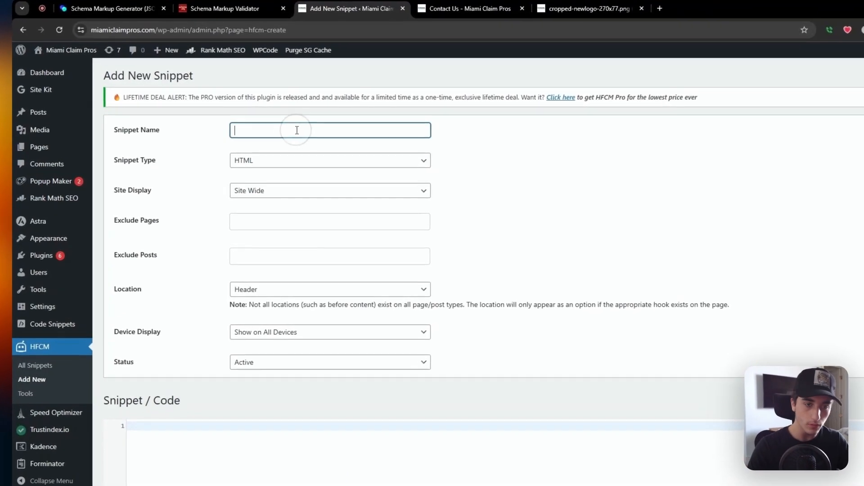
pyautogui.write('Sch')
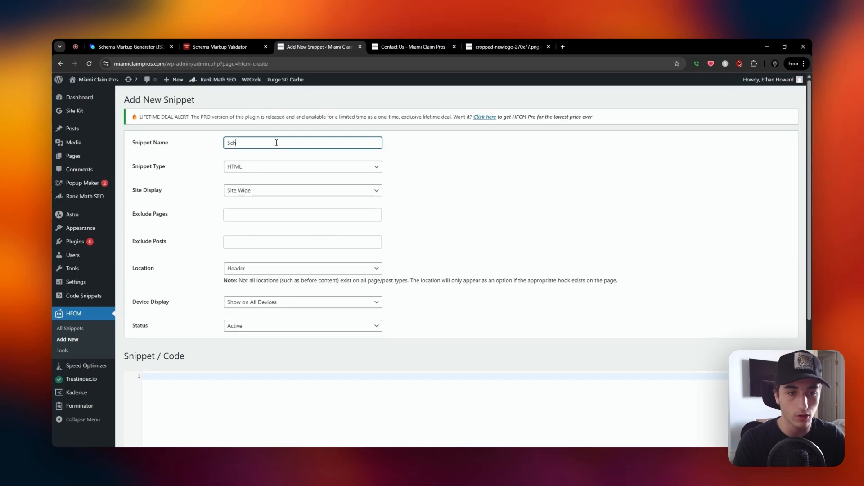
pyautogui.write('ema Markup')
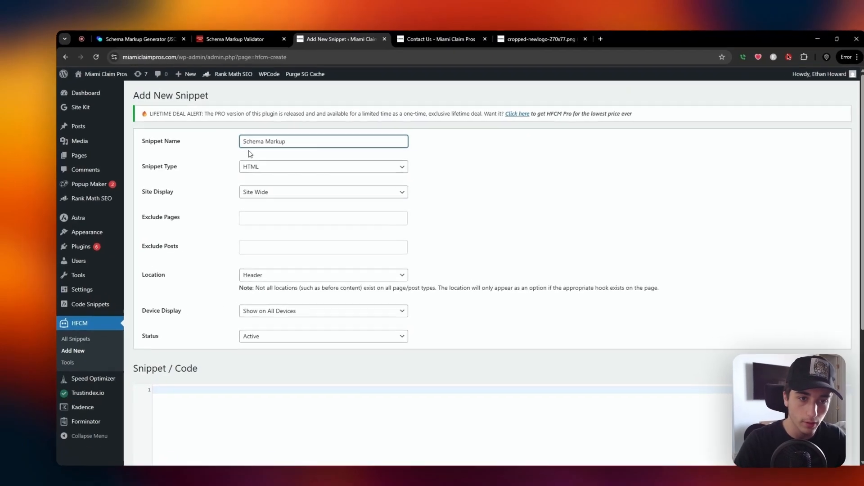
pyautogui.click(227, 143)
pyautogui.write('Local')
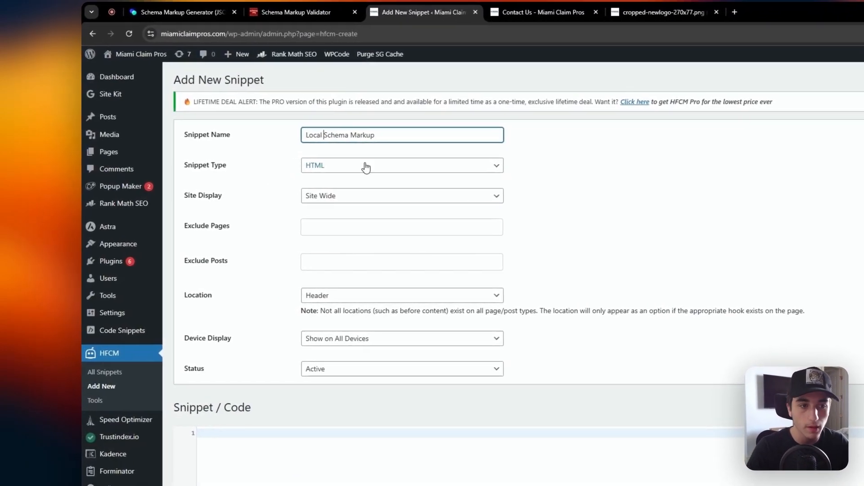
# Set the snippet type to Javascript and limit its display to specific pages, choosing the Home page.
pyautogui.click(308, 165)
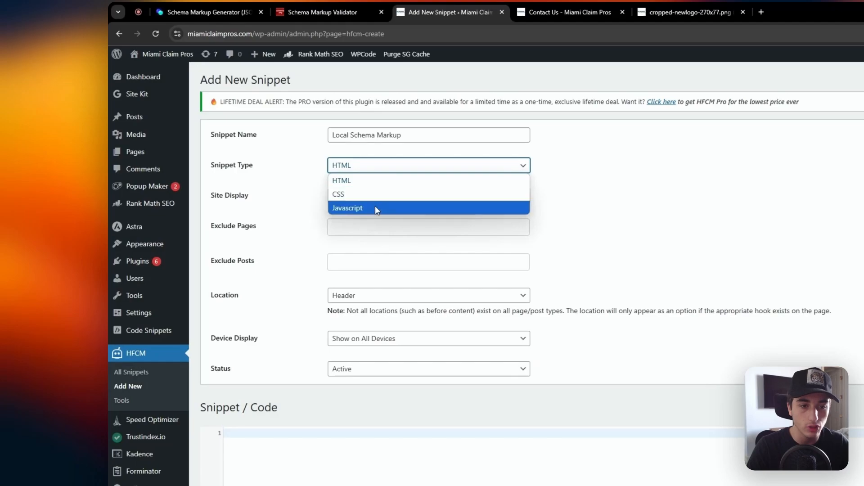
pyautogui.click(374, 207)
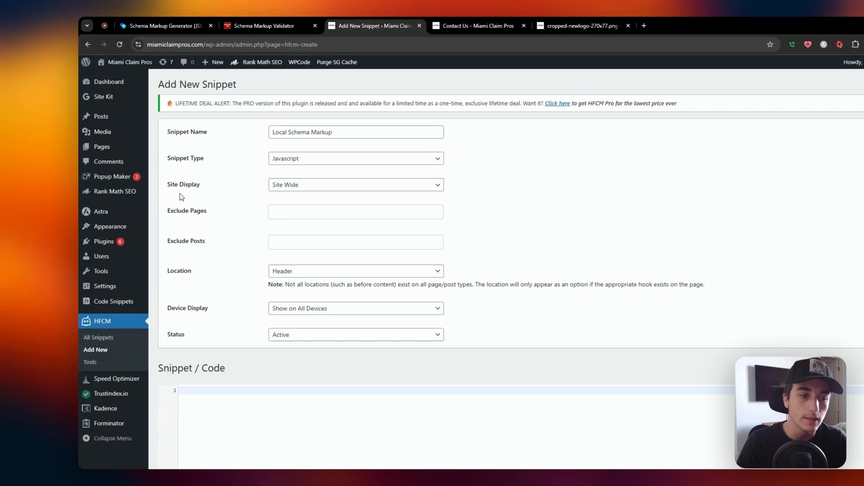
pyautogui.moveTo(132, 190); pyautogui.dragTo(182, 185)
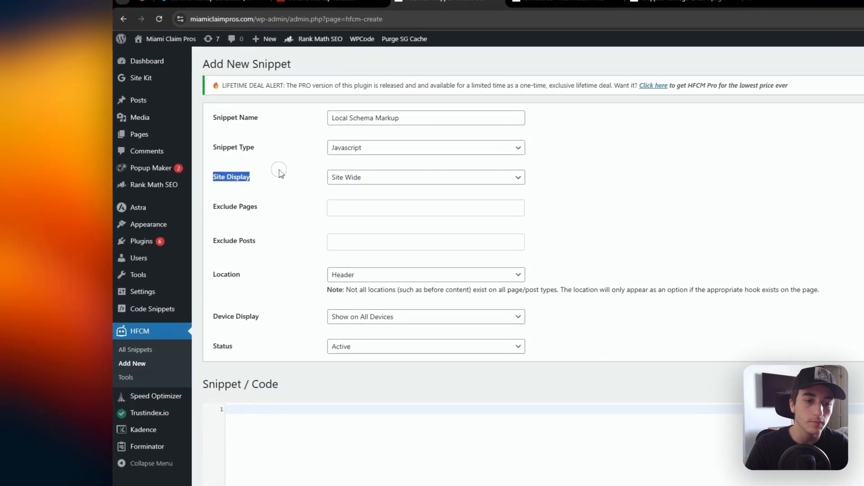
pyautogui.click(251, 193)
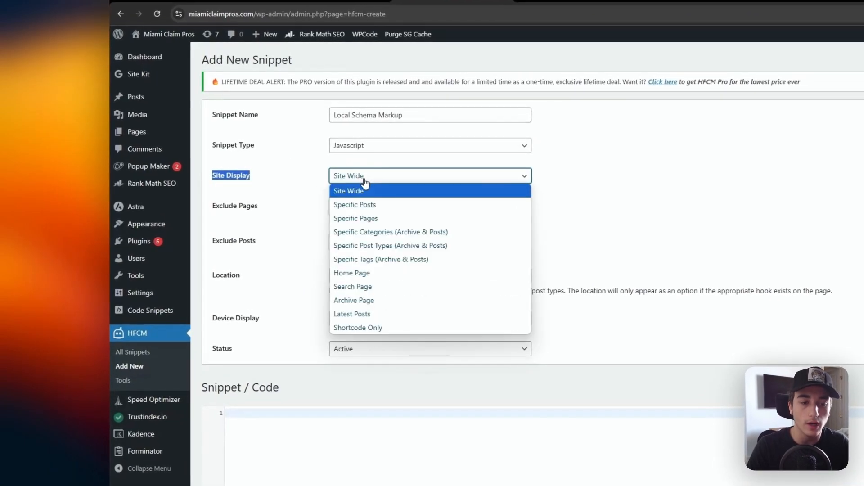
pyautogui.click(376, 219)
pyautogui.click(337, 208)
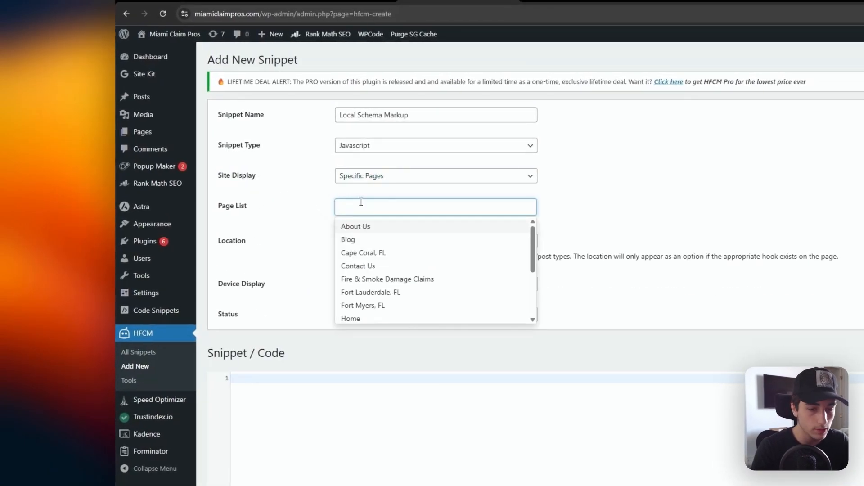
pyautogui.write('home')
pyautogui.click(365, 227)
pyautogui.click(308, 212)
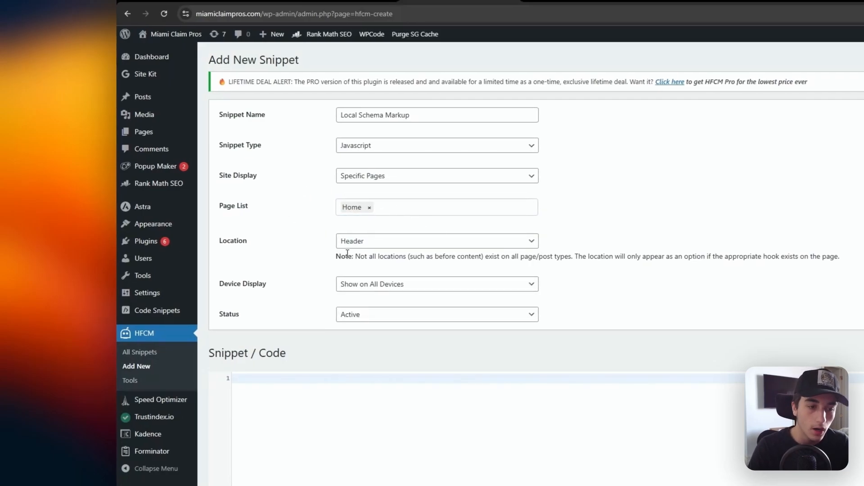
pyautogui.moveTo(219, 241); pyautogui.dragTo(274, 242)
pyautogui.click(274, 242)
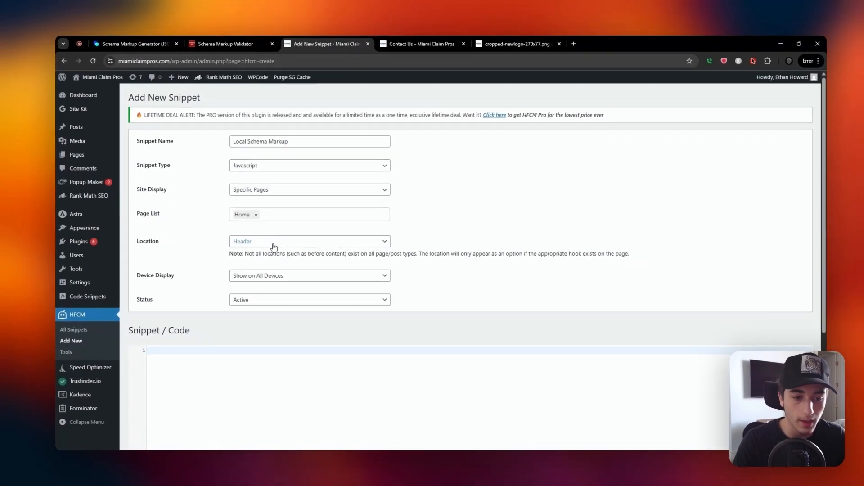
# Paste the copied JSON-LD markup into the snippet's code area and save the snippet.
pyautogui.scroll(-1, 239, 247)
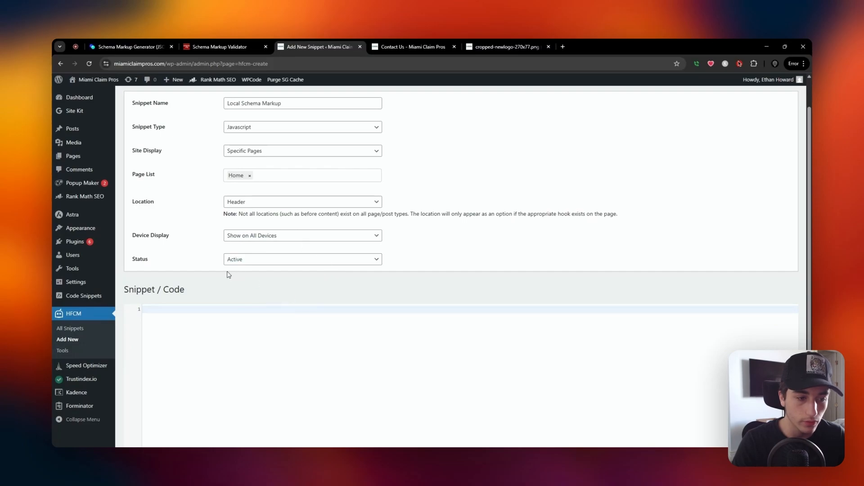
pyautogui.scroll(-2, 228, 274)
pyautogui.click(197, 232)
pyautogui.hotkey('ctrl', 'v')
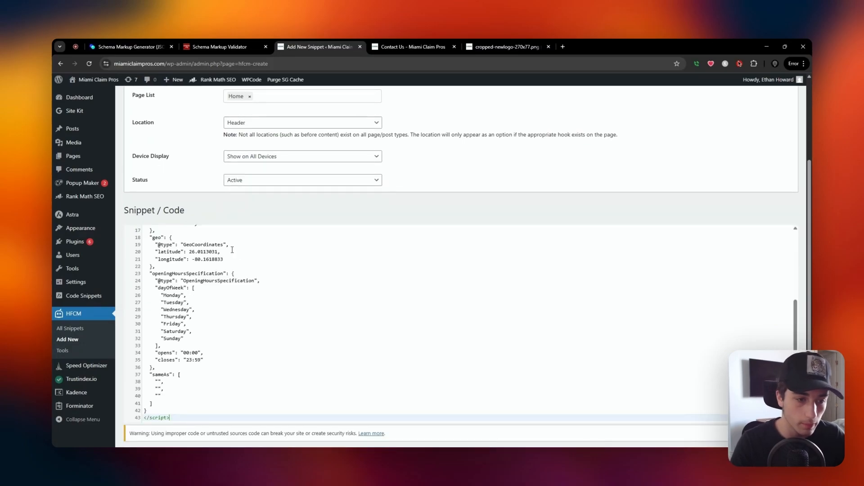
pyautogui.scroll(5, 239, 275)
pyautogui.scroll(-6, 183, 238)
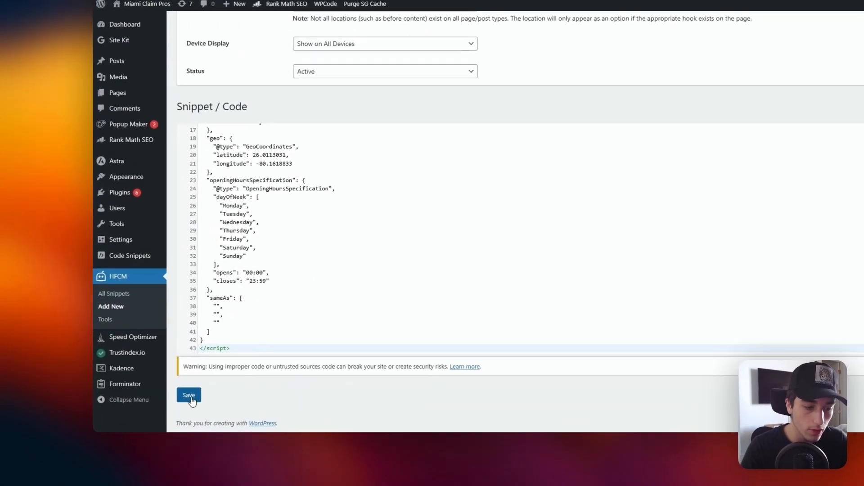
pyautogui.click(134, 414)
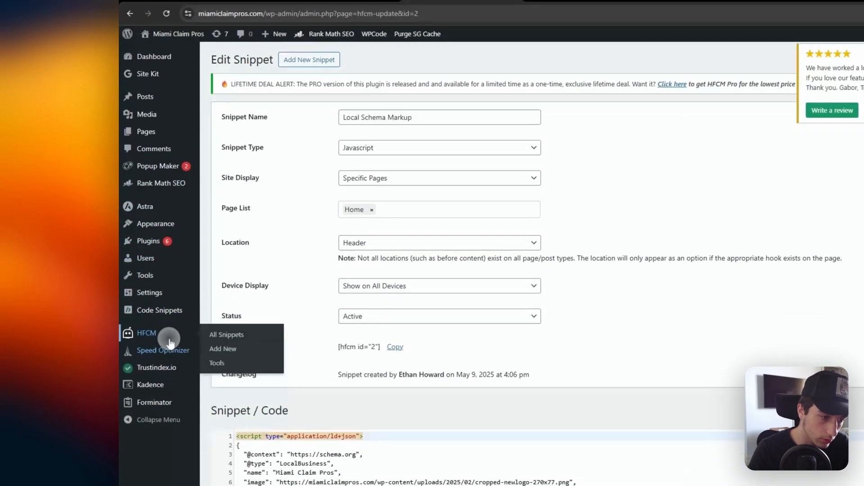
# Delete the Local Schema Markup snippet from the list of HFCM snippets.
pyautogui.click(162, 385)
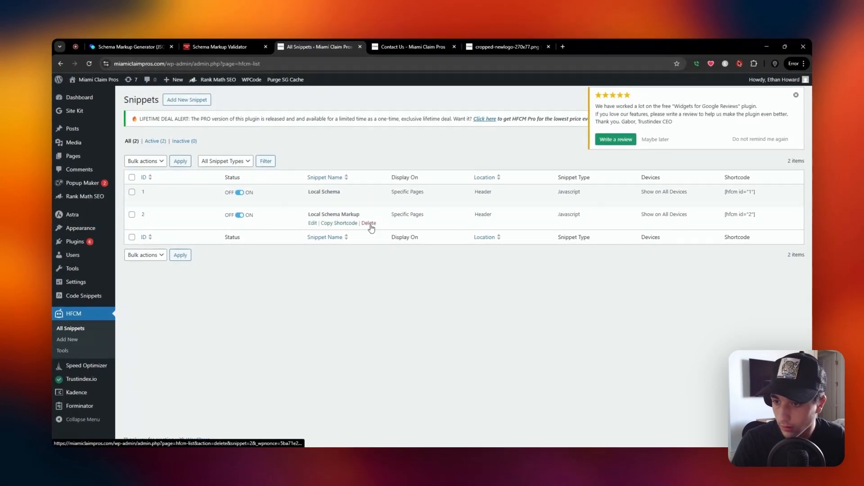
pyautogui.click(369, 223)
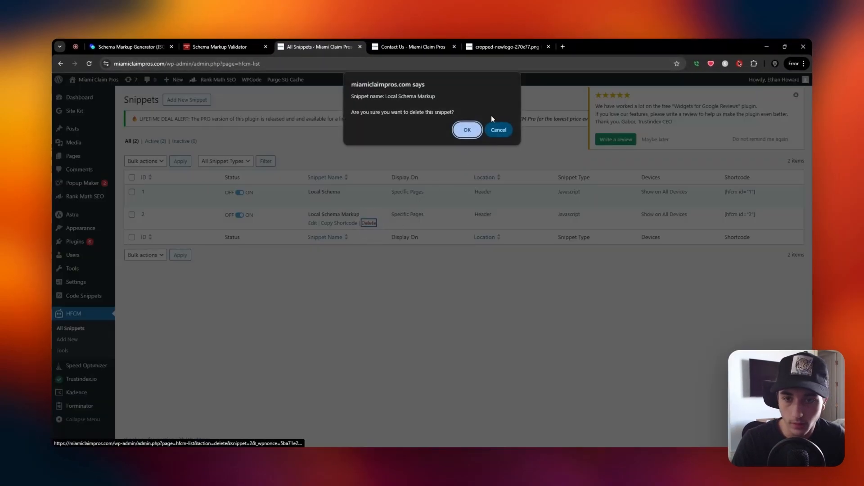
pyautogui.press('Return')
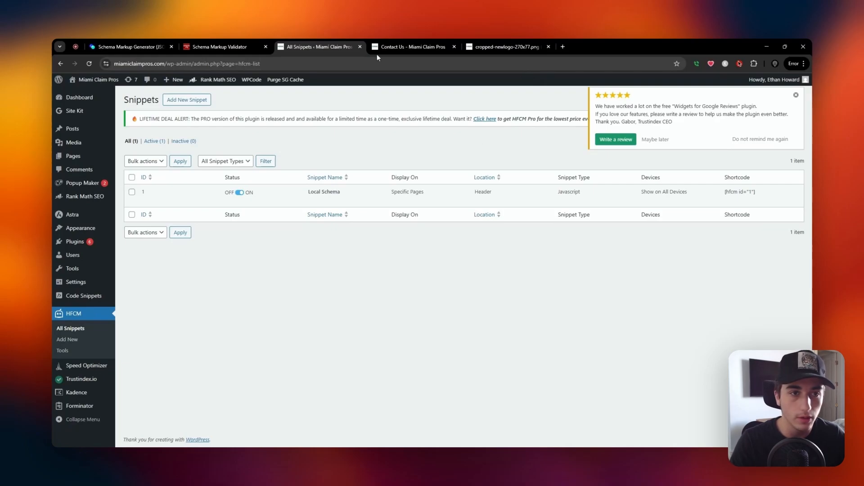
# Switch back to the Schema Markup Validator and run a new URL test on miamiclaimpros.com.
pyautogui.click(234, 44)
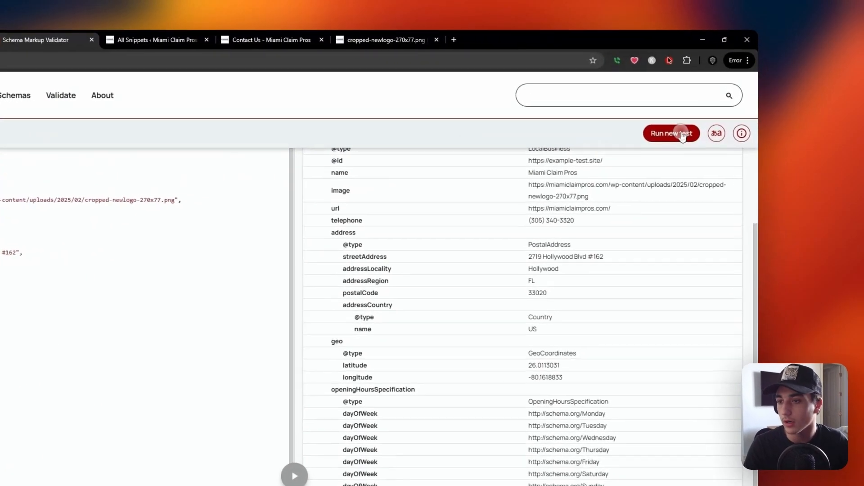
pyautogui.click(749, 124)
pyautogui.click(227, 223)
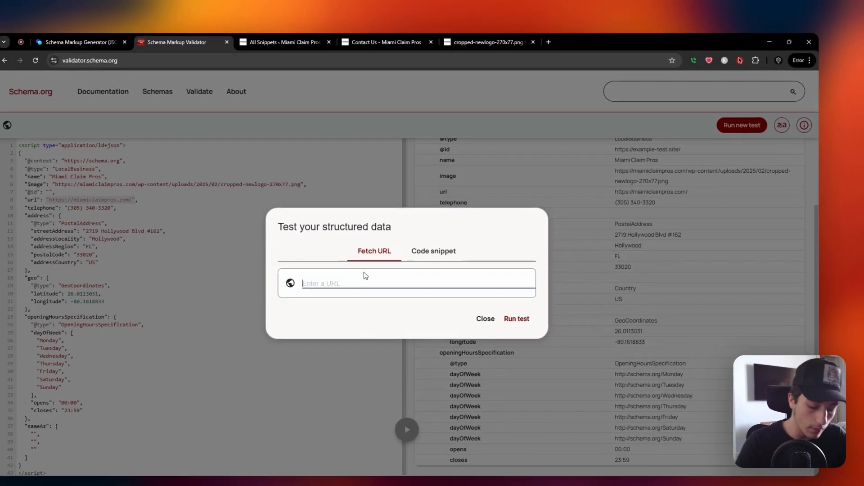
pyautogui.write('miamicali')
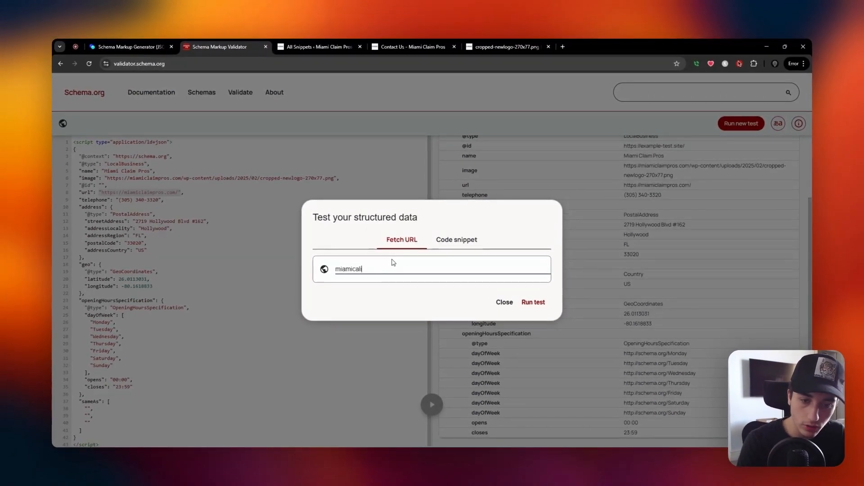
pyautogui.write('aimp')
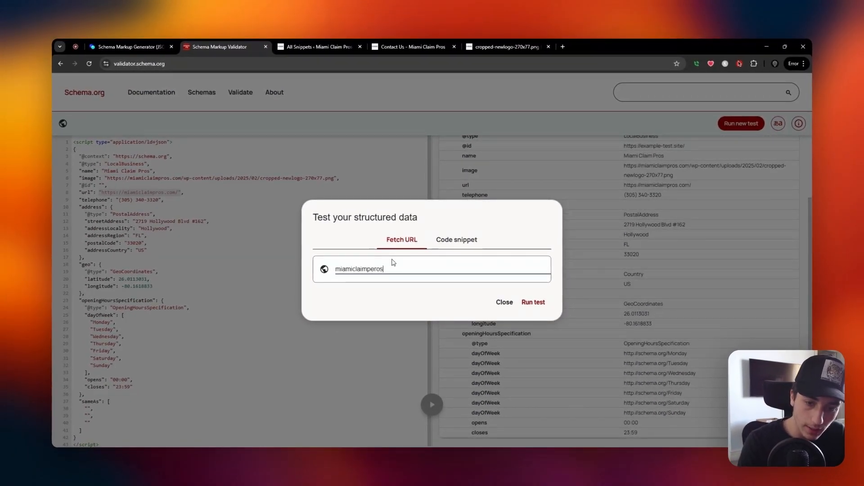
pyautogui.write('ros.com')
pyautogui.press('Return')
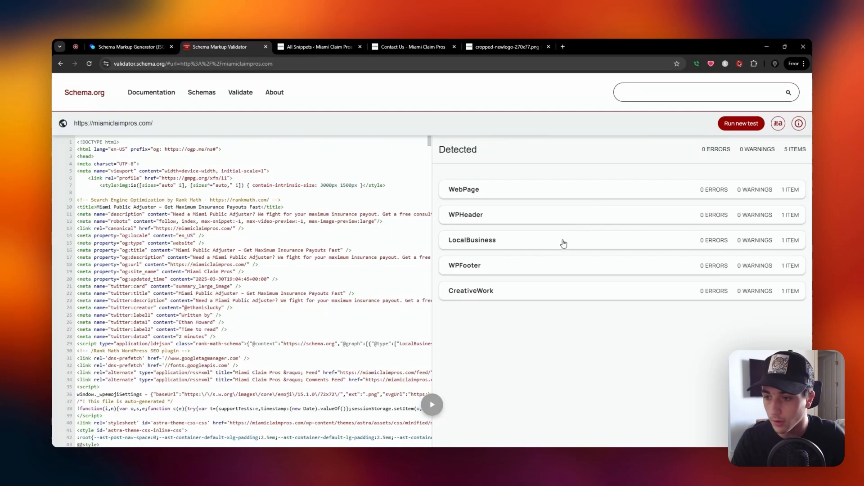
# Open the site's LocalBusiness result and examine its ID, image, telephone, social profiles and opening hours.
pyautogui.click(779, 247)
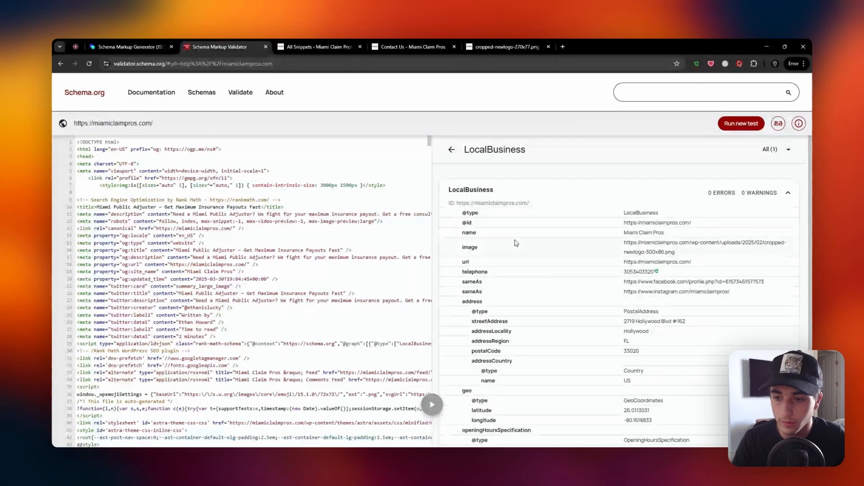
pyautogui.scroll(-1, 619, 197)
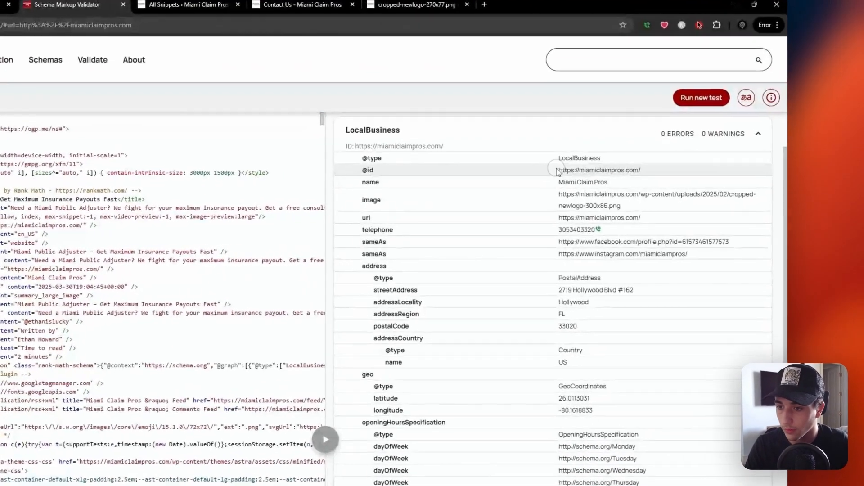
pyautogui.moveTo(558, 171); pyautogui.dragTo(669, 171)
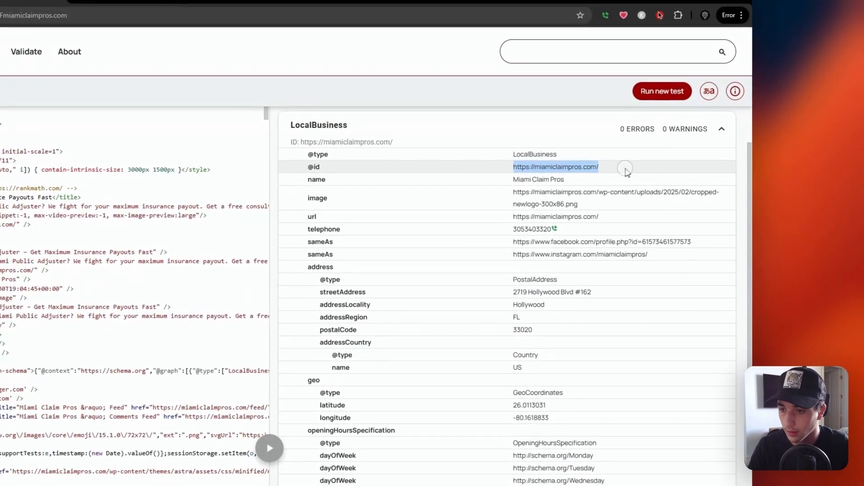
pyautogui.moveTo(557, 195); pyautogui.dragTo(667, 213)
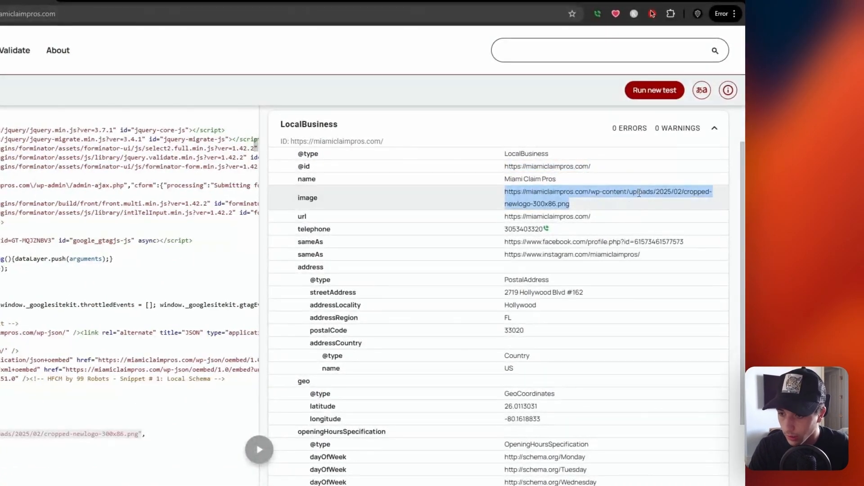
pyautogui.moveTo(505, 242); pyautogui.dragTo(682, 241)
pyautogui.moveTo(532, 253); pyautogui.dragTo(669, 258)
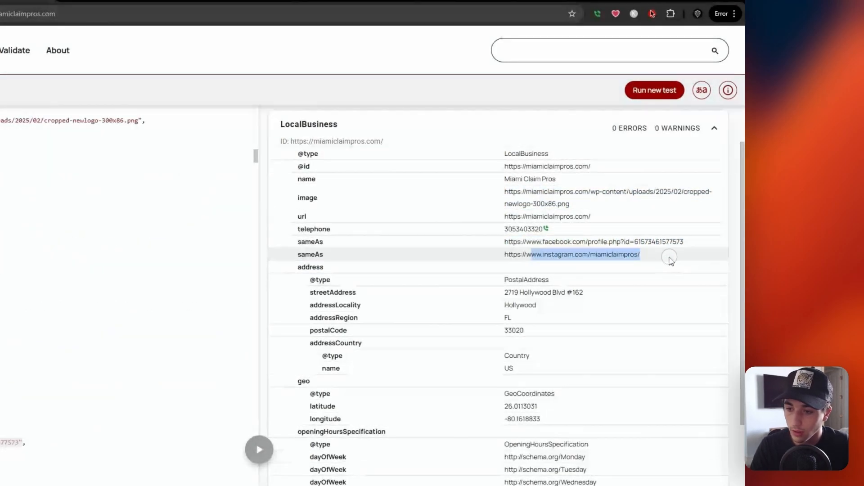
pyautogui.click(514, 229)
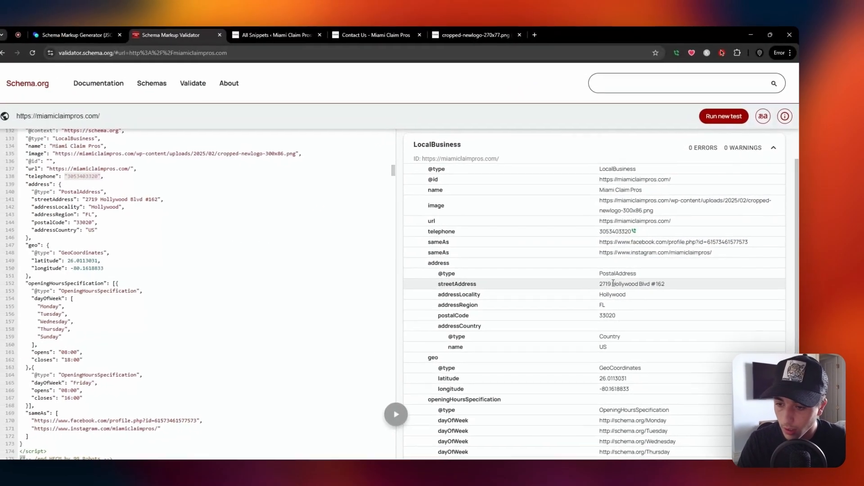
pyautogui.scroll(-3, 614, 283)
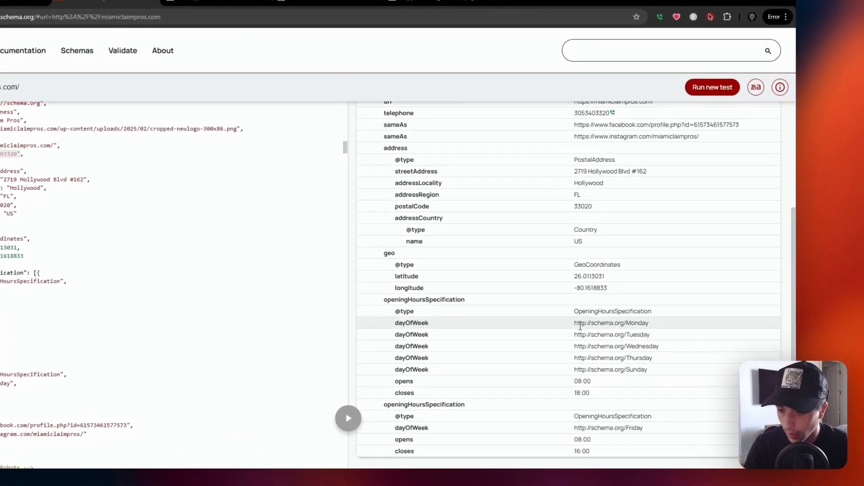
pyautogui.moveTo(629, 325); pyautogui.dragTo(713, 357)
pyautogui.click(680, 351)
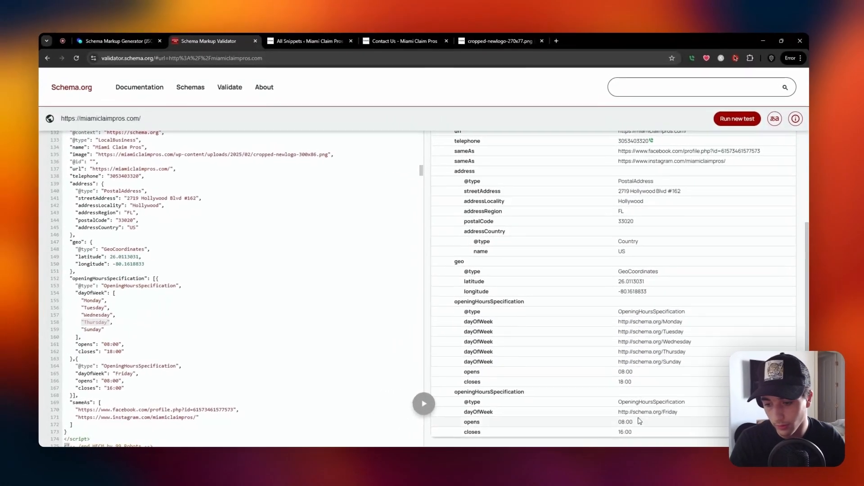